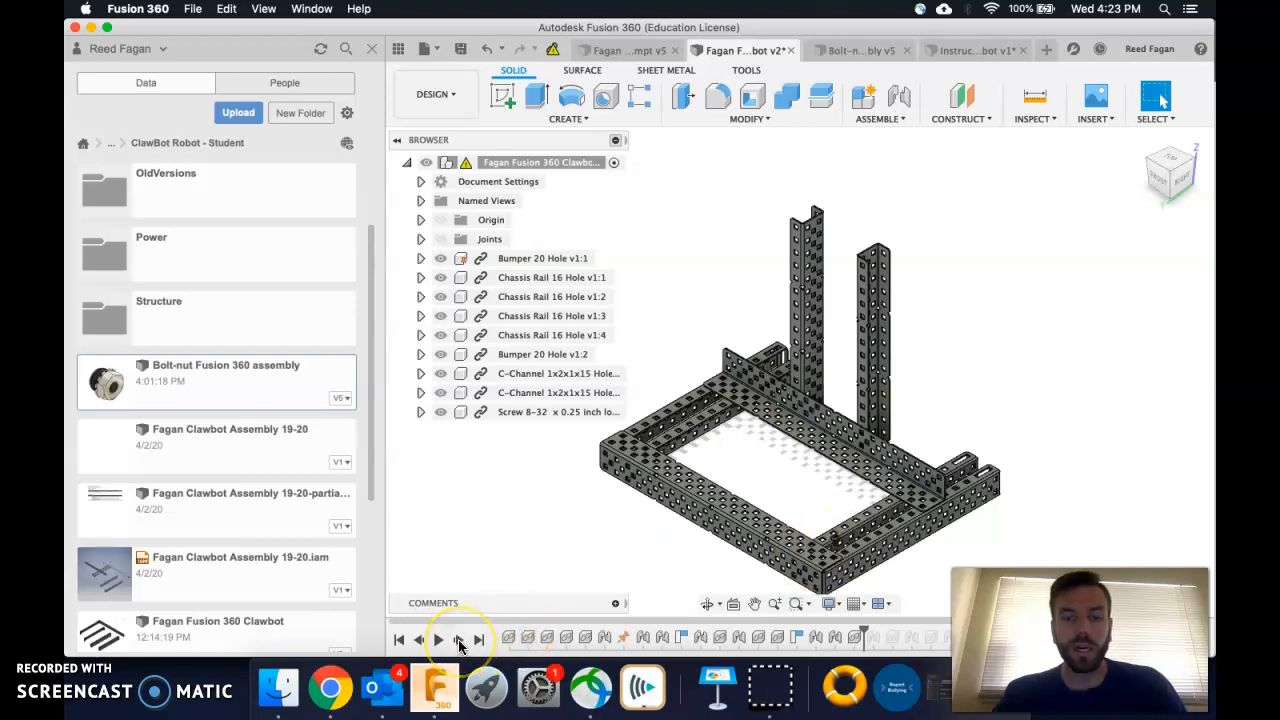
# - Step the Clawbot assembly's timeline forward through the keps nut to the first inserted bolt-nut assembly
pyautogui.click(459, 641)
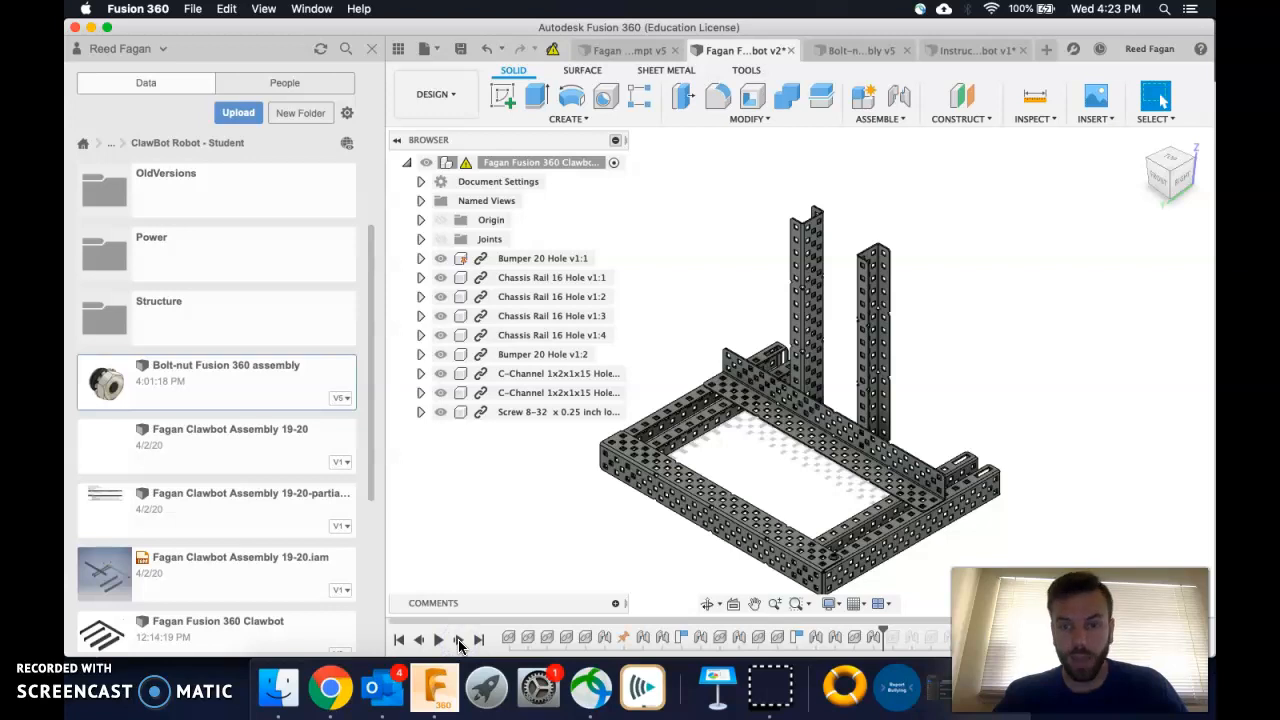
pyautogui.click(459, 641)
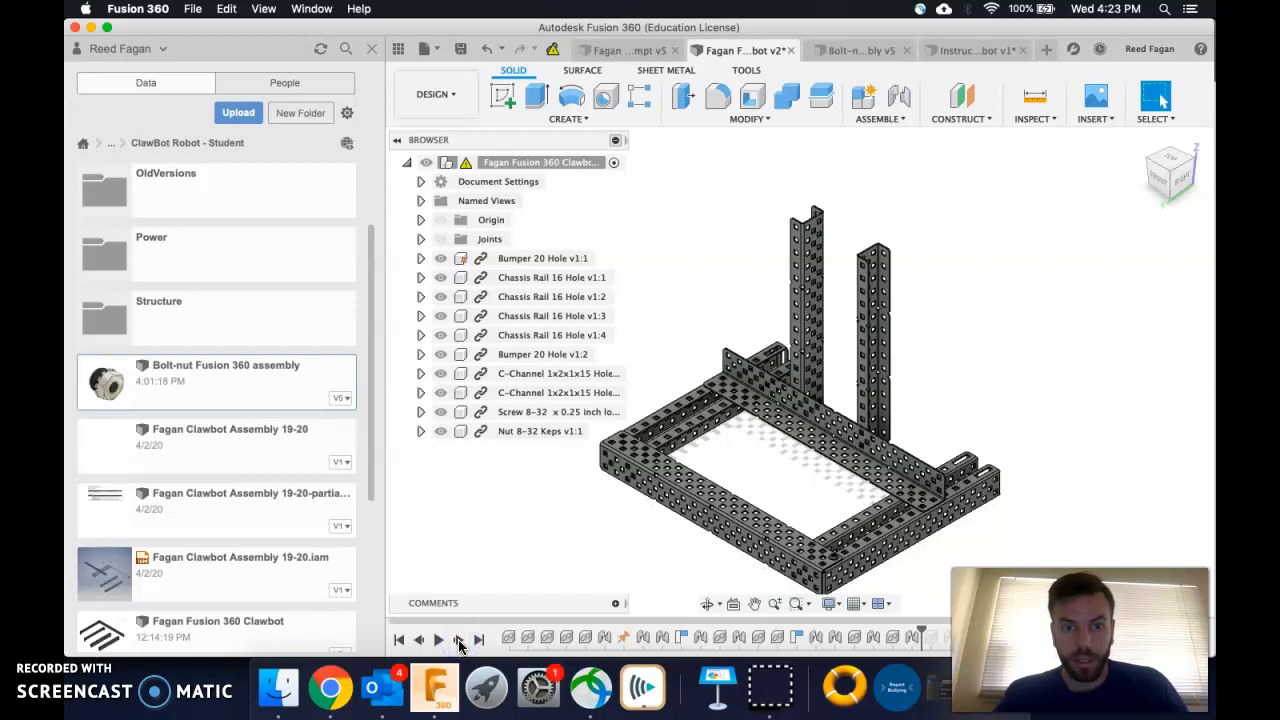
pyautogui.click(459, 641)
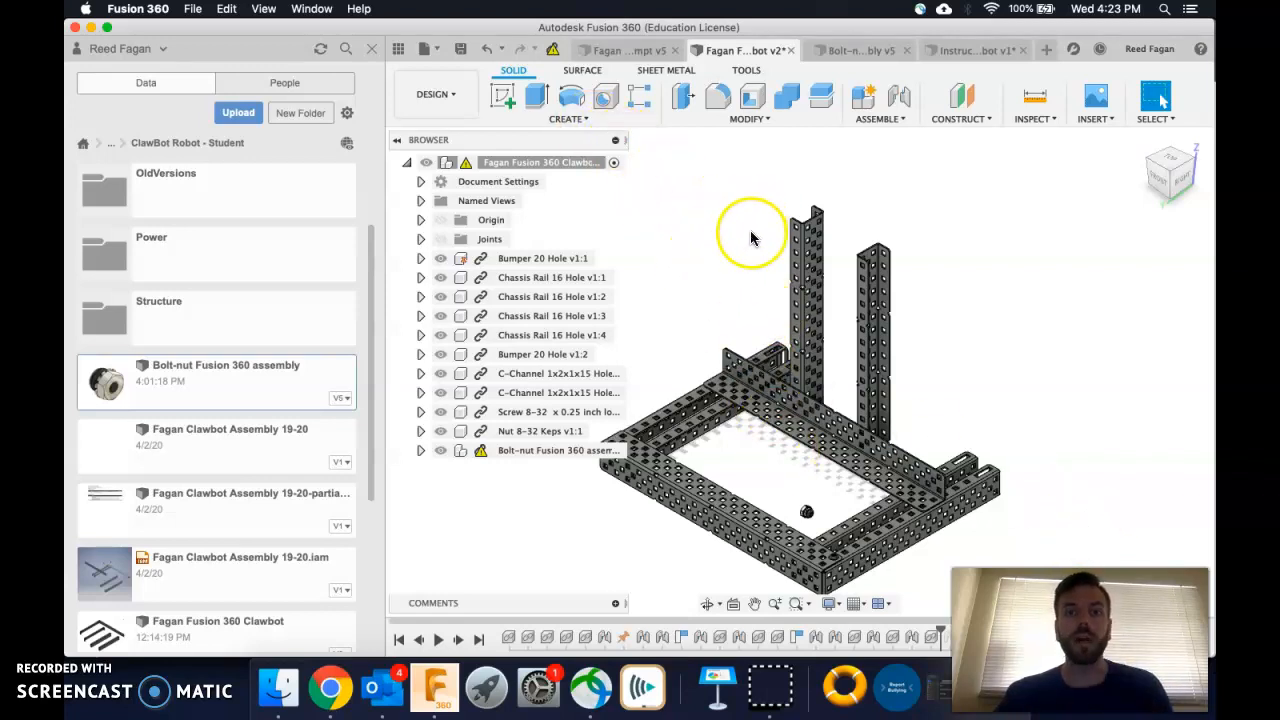
# - Review the separate Bolt-nut Fusion 360 assembly document and return to the Clawbot assembly
pyautogui.click(858, 52)
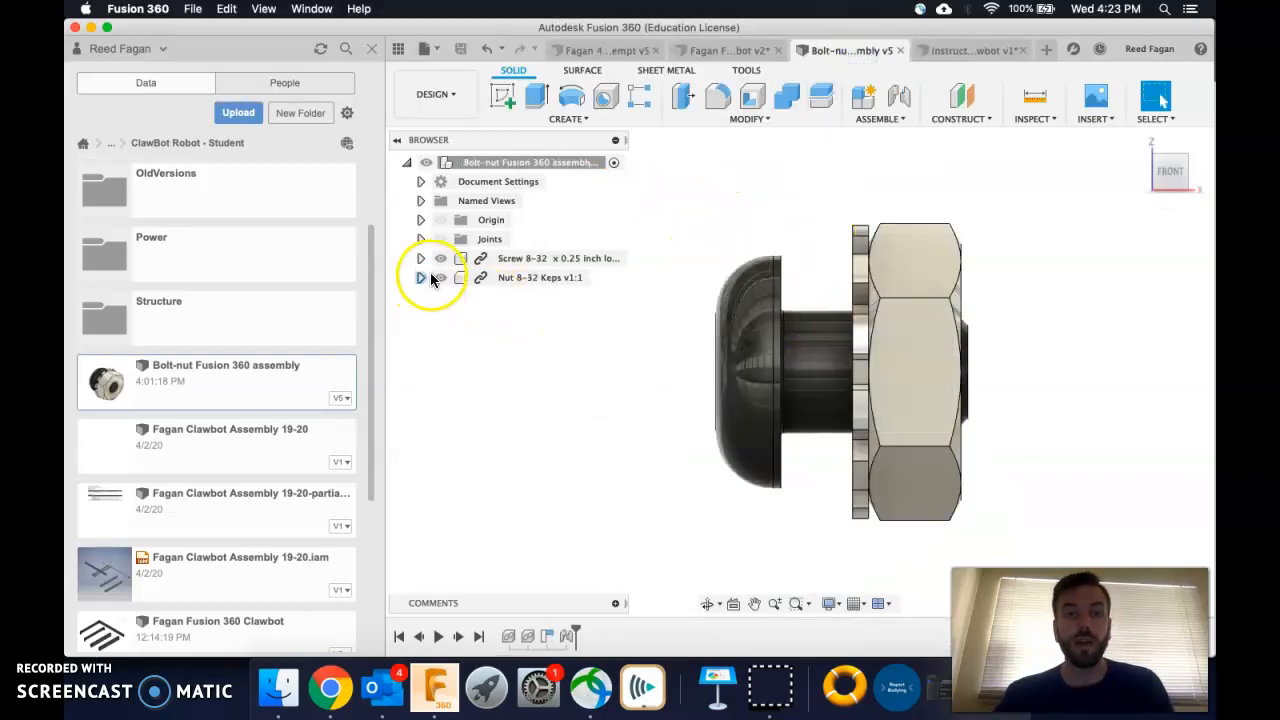
pyautogui.click(441, 239)
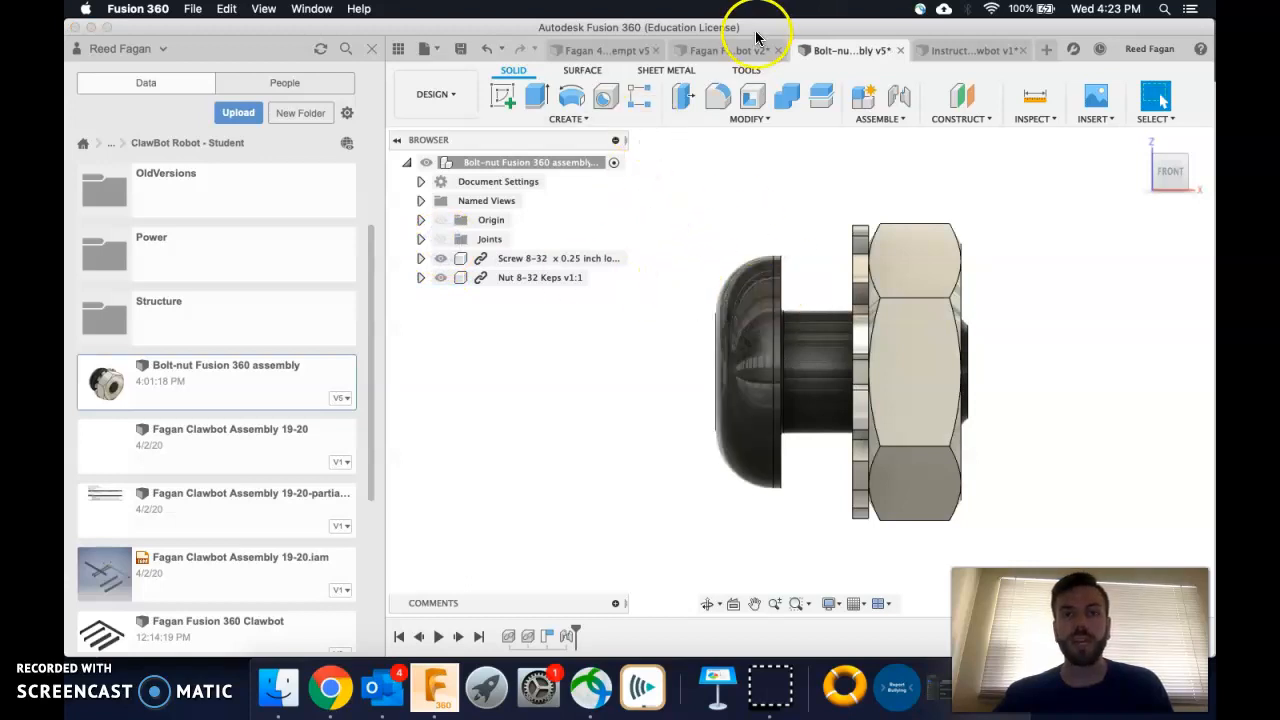
pyautogui.click(727, 52)
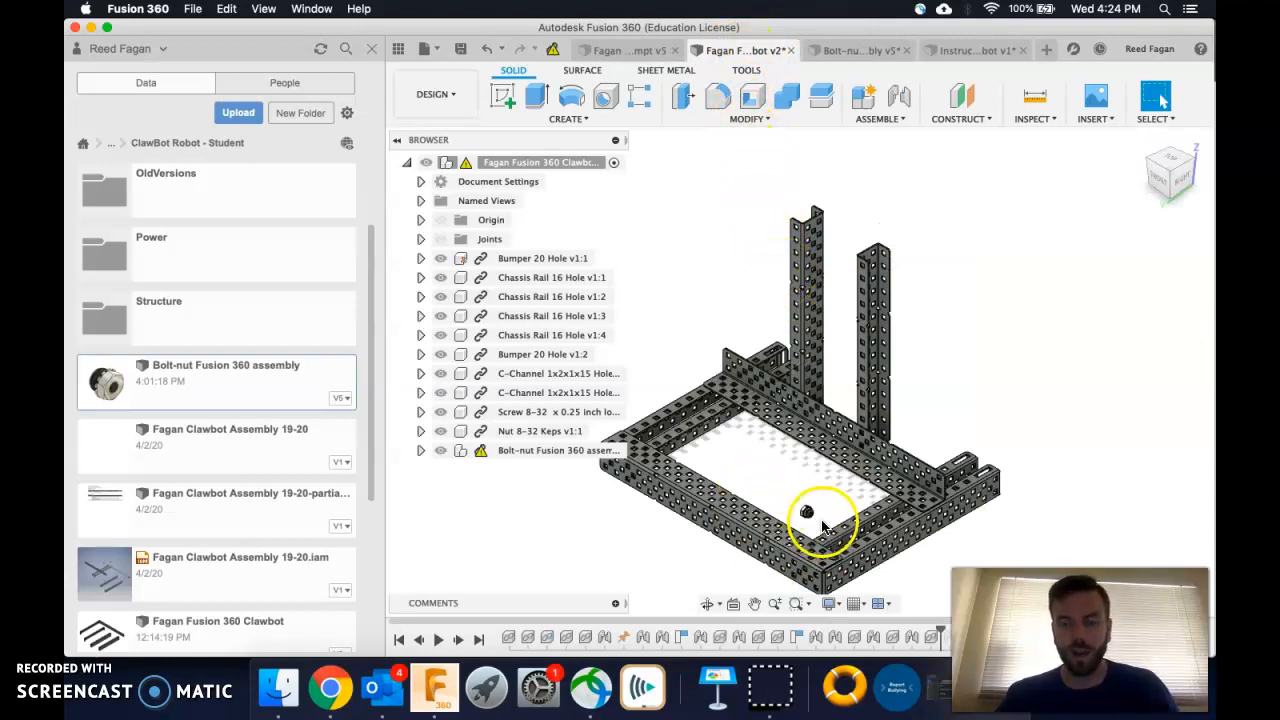
# - View the insert options for the Bolt-nut Fusion 360 assembly in the ClawBot Robot - Student folder, leaving the project files hidden
pyautogui.click(369, 51)
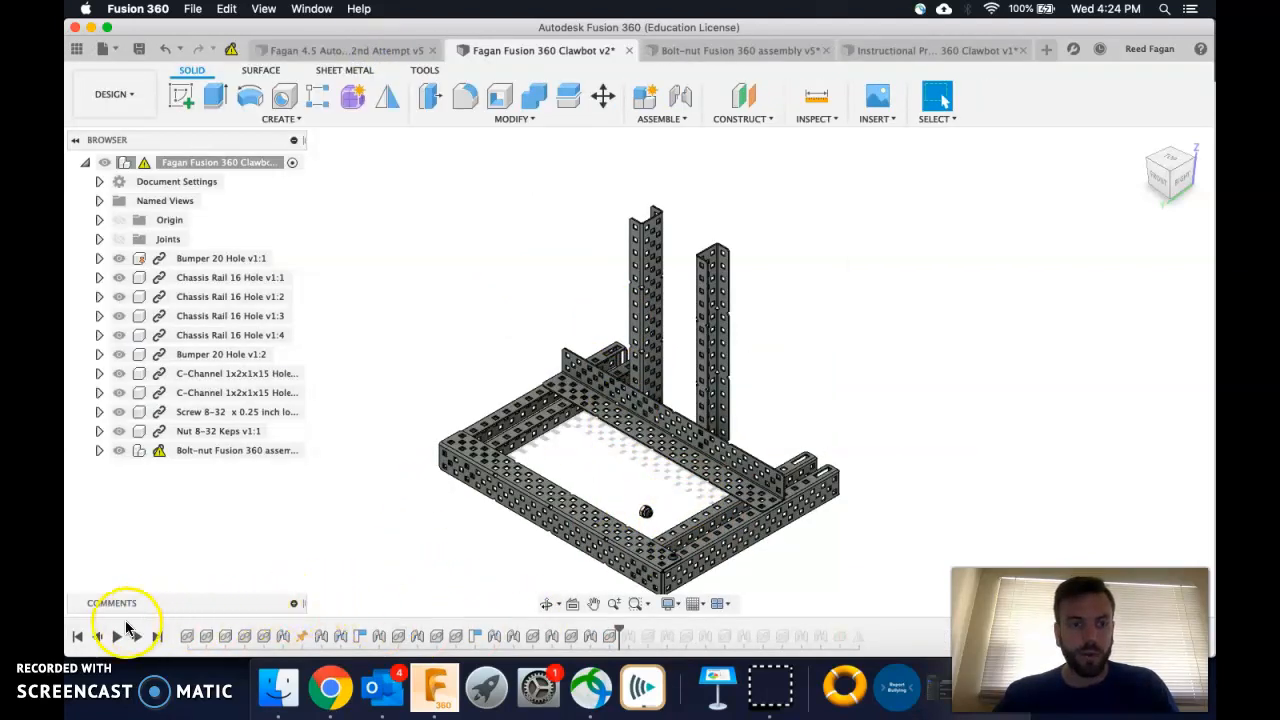
pyautogui.click(77, 49)
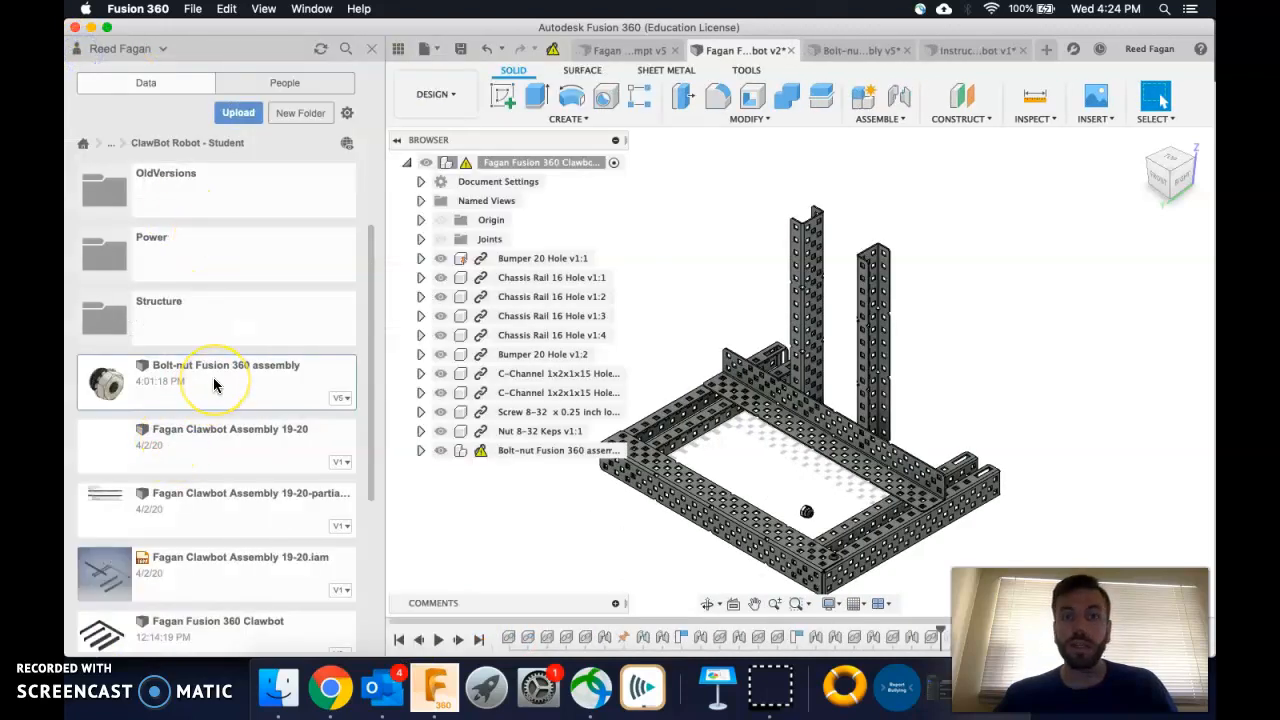
pyautogui.scroll(3, 210, 260)
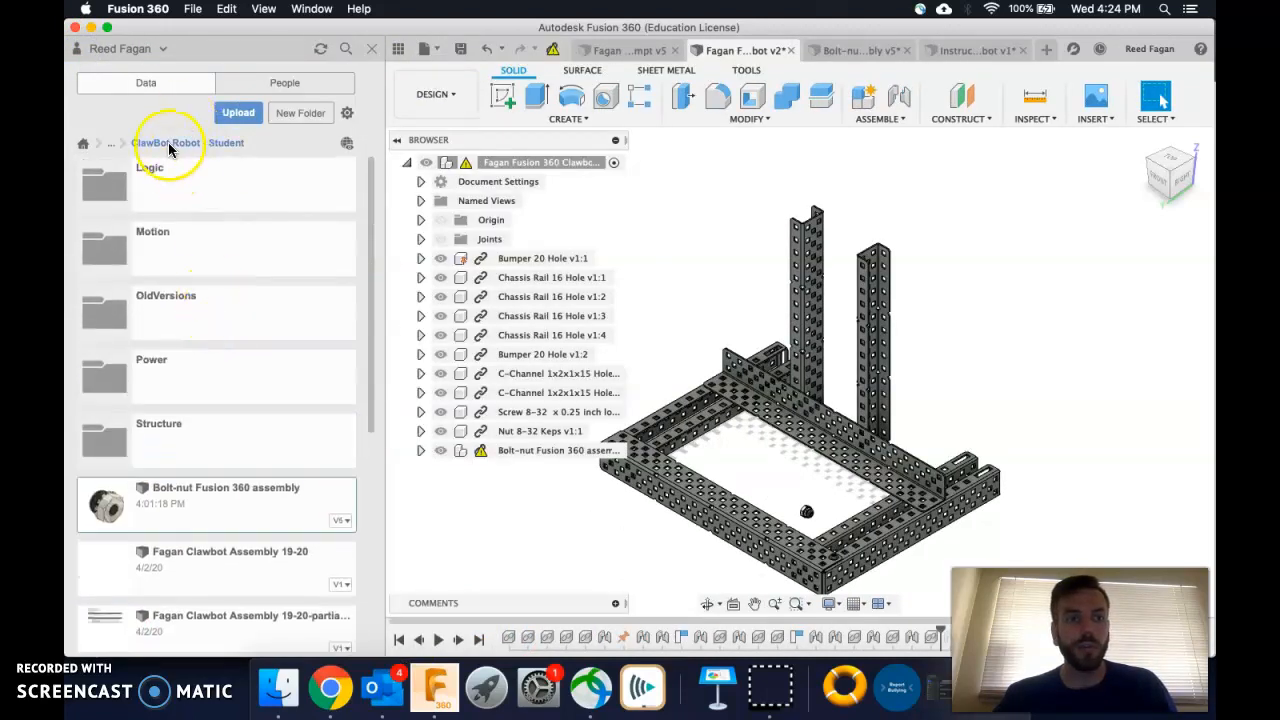
pyautogui.rightClick(216, 487)
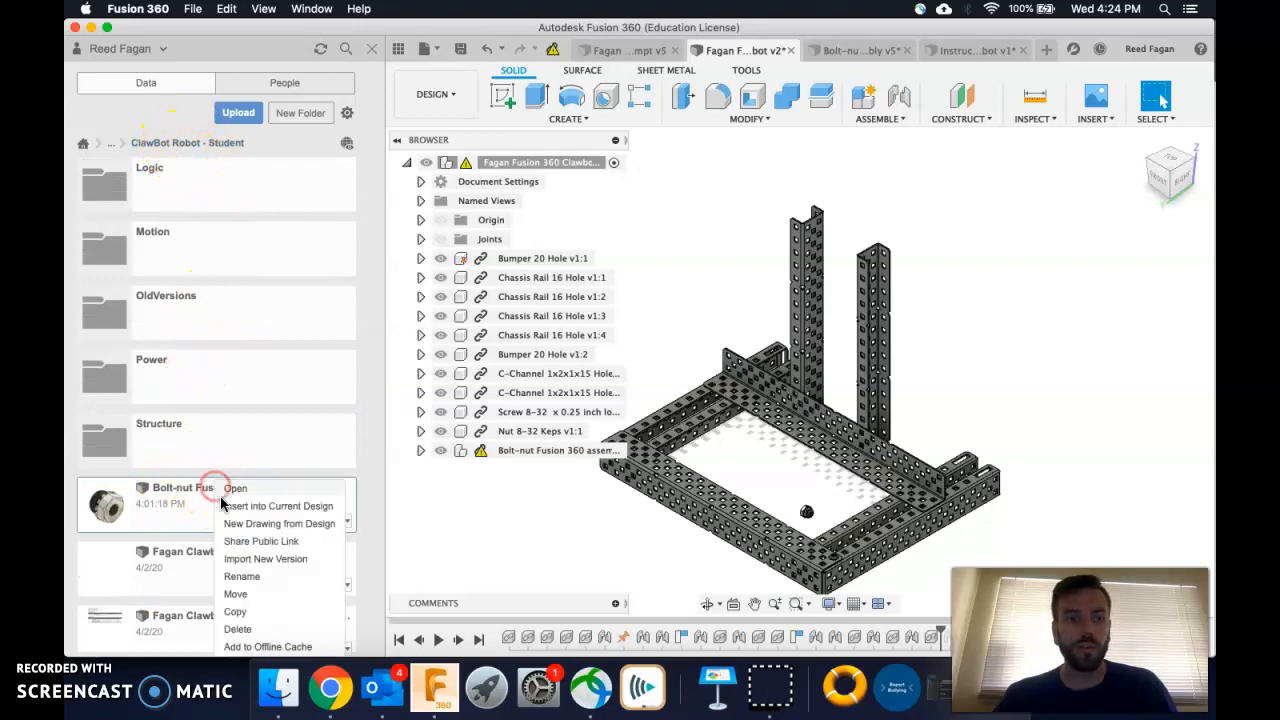
pyautogui.click(491, 500)
pyautogui.click(371, 48)
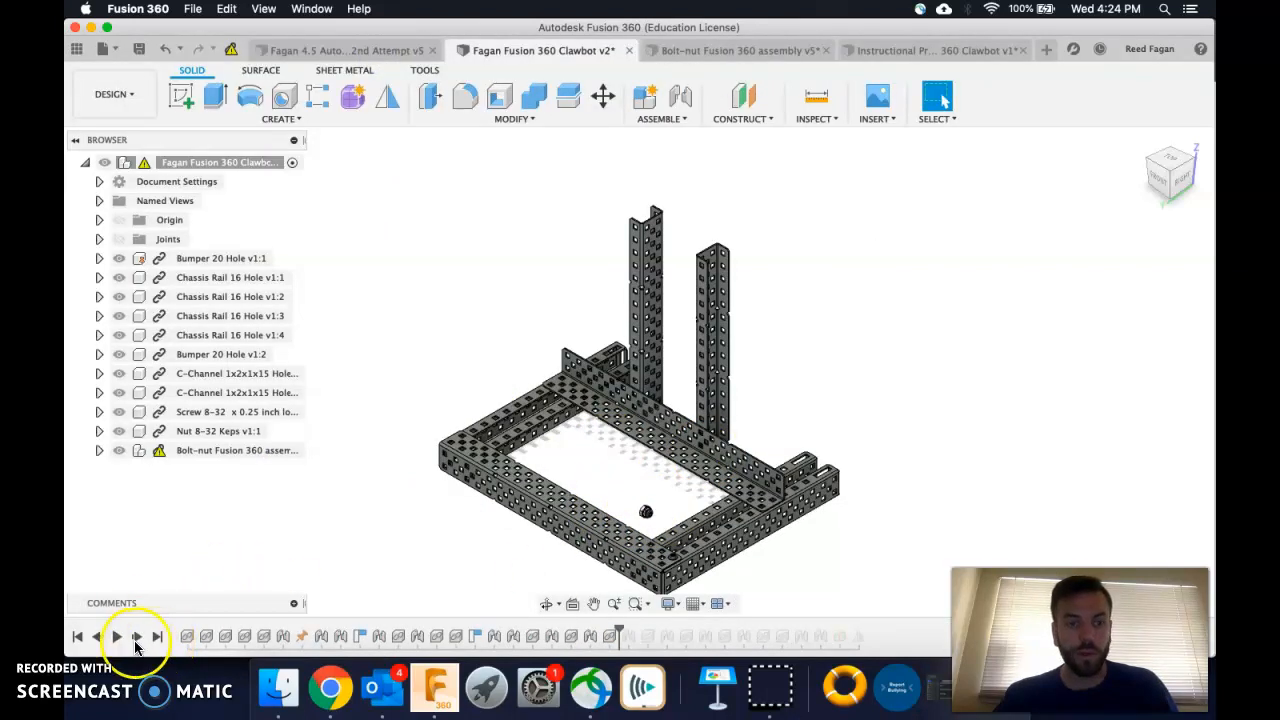
# - Step the timeline forward through the joint of the first bolt-nut assembly and the next two bolt-nut insertions with their joints
pyautogui.click(136, 637)
pyautogui.click(136, 637)
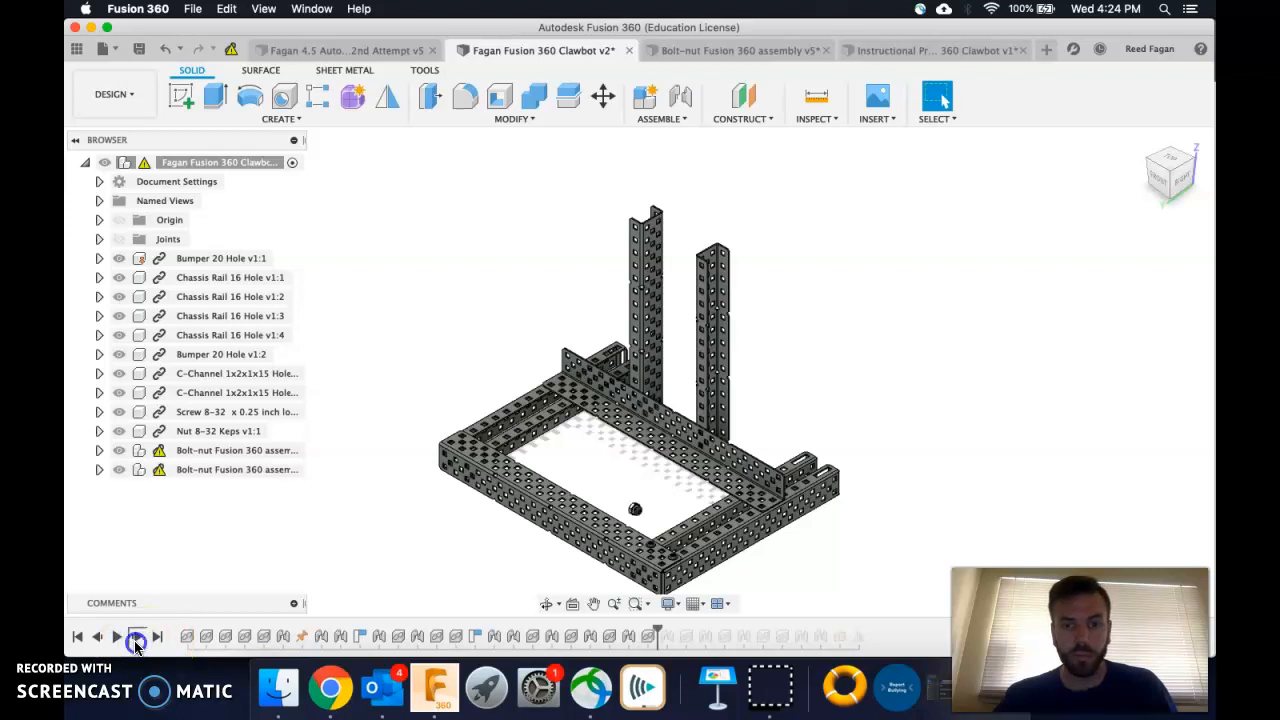
pyautogui.click(136, 637)
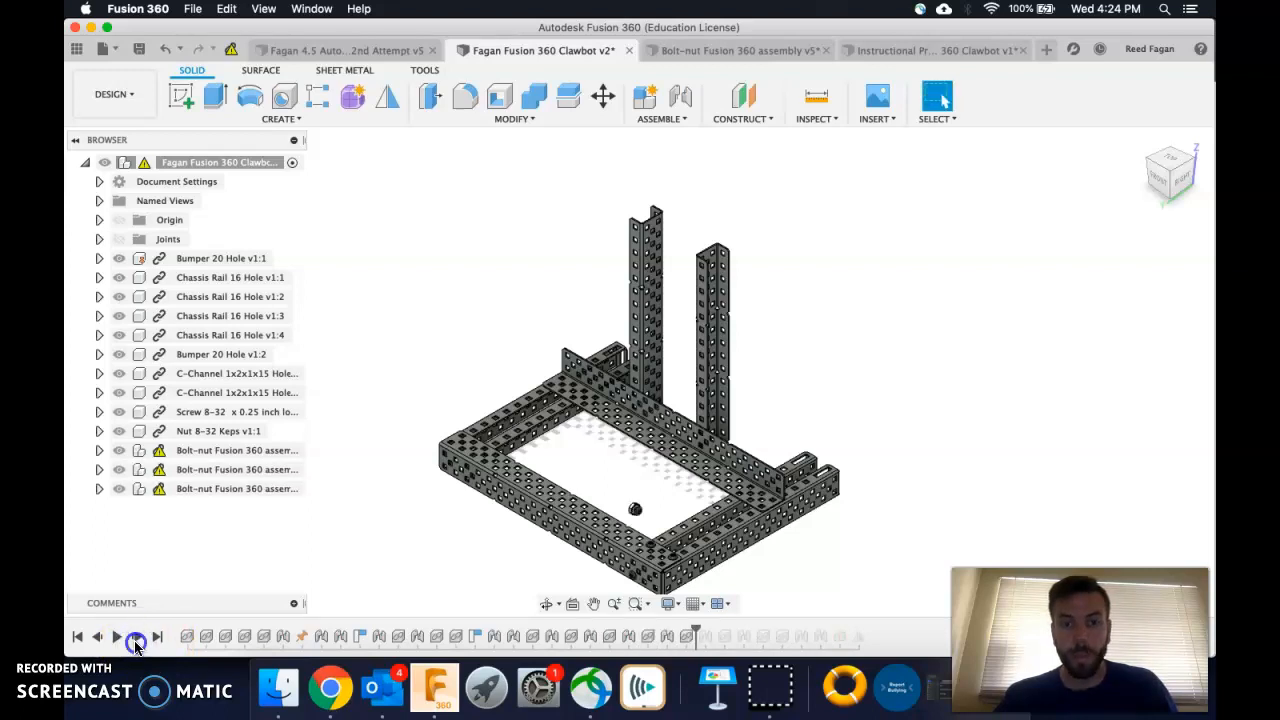
pyautogui.click(136, 637)
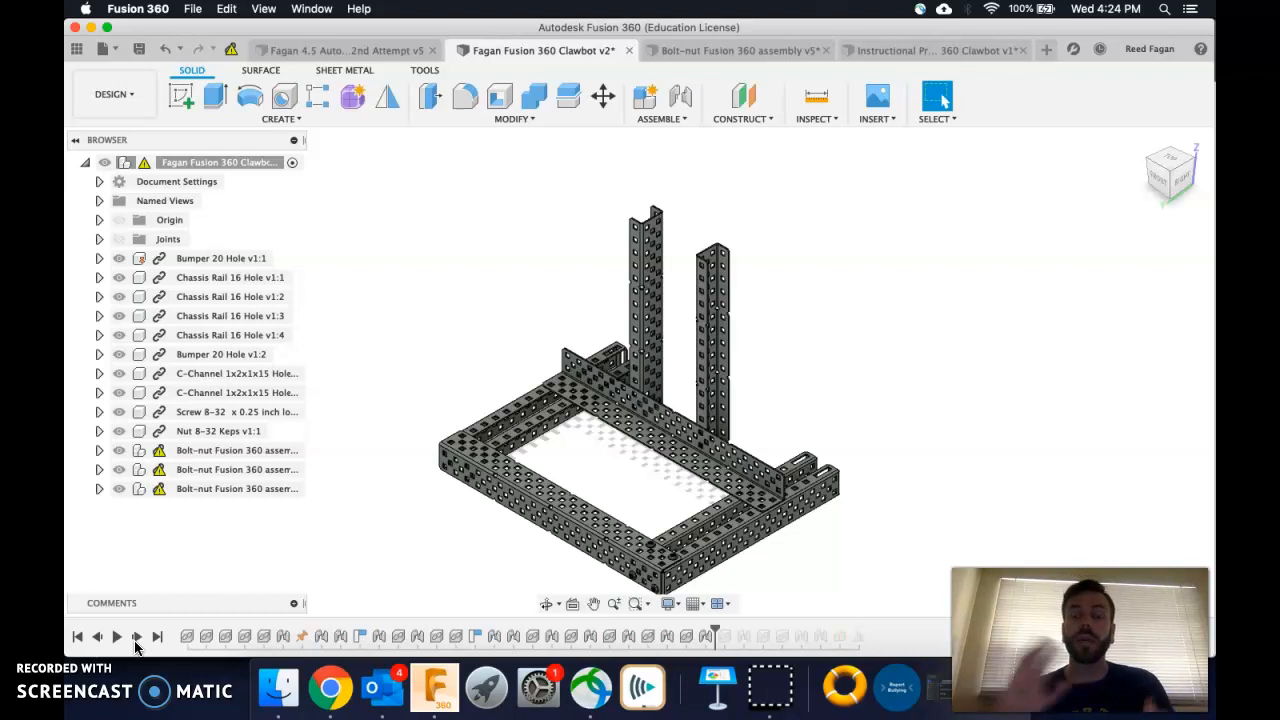
# - Examine the bolt-nut assemblies at the chassis corner from the top view and restore the home view
pyautogui.moveTo(1173, 162); pyautogui.dragTo(1095, 247)
pyautogui.scroll(8, 762, 476)
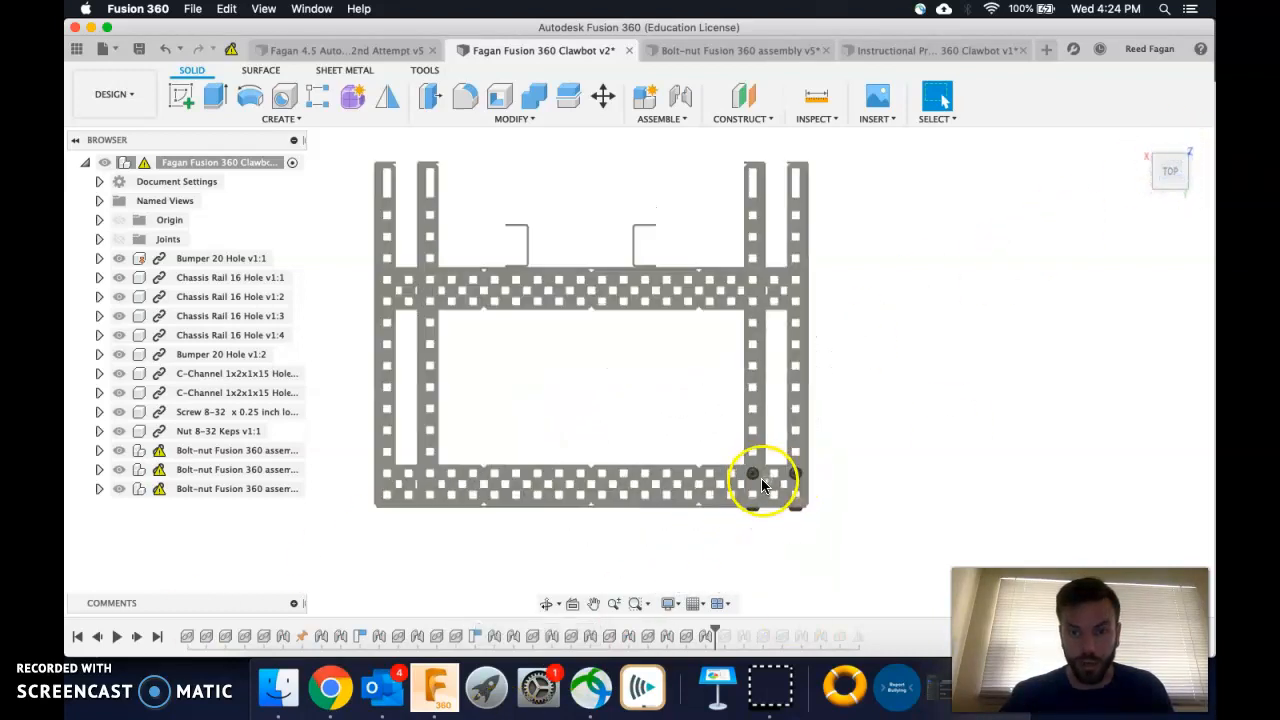
pyautogui.scroll(4, 756, 481)
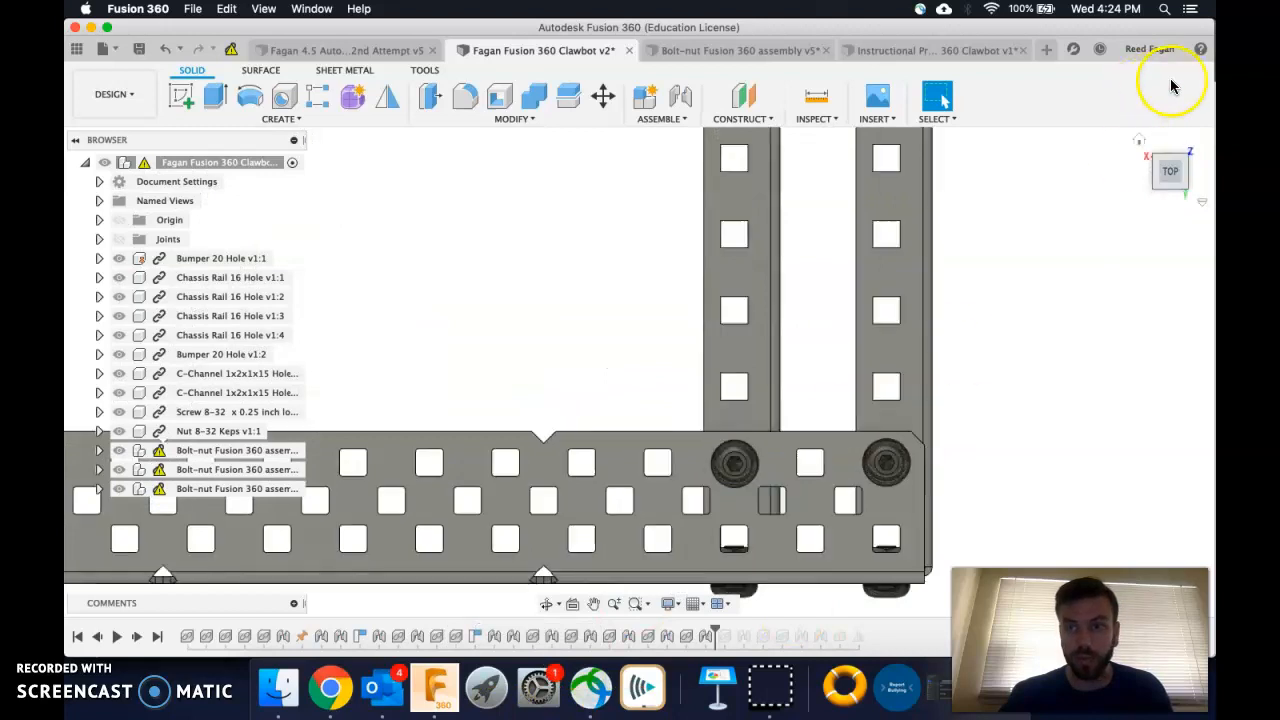
pyautogui.click(1141, 143)
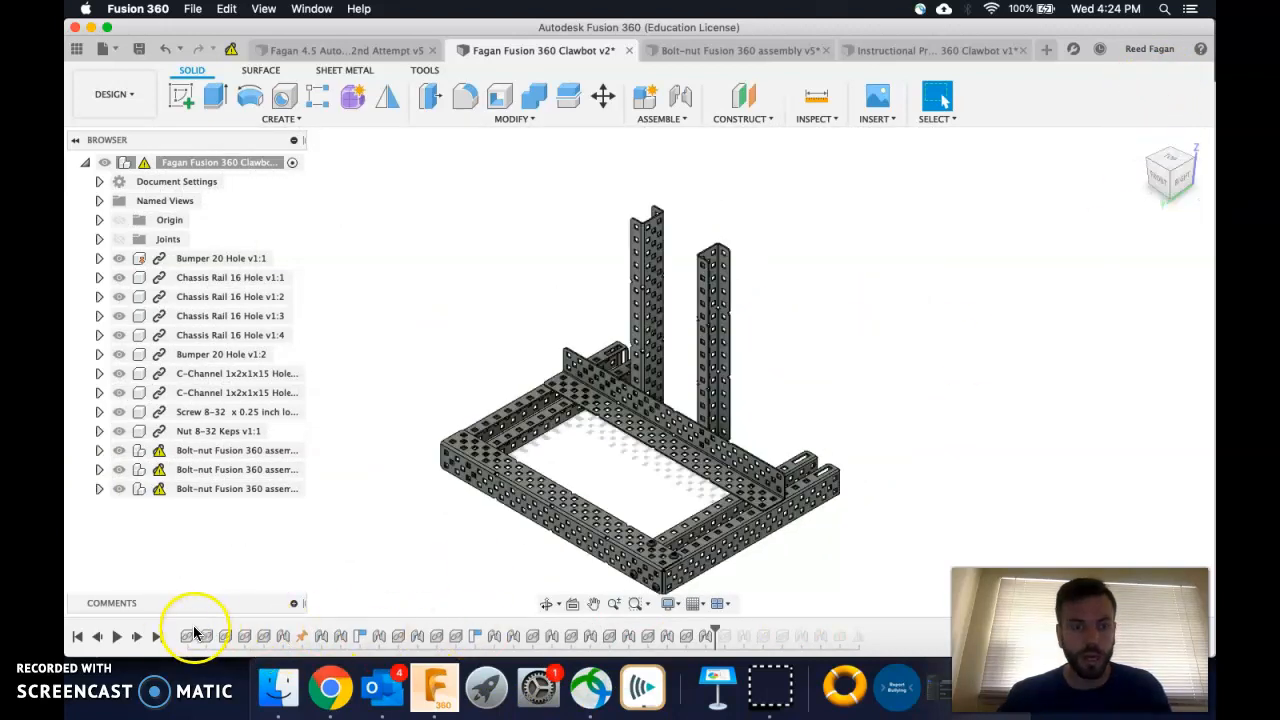
# - Step the timeline forward through the remaining bolt-nut assemblies to the construction plane and highlight that plane in the model
pyautogui.click(136, 639)
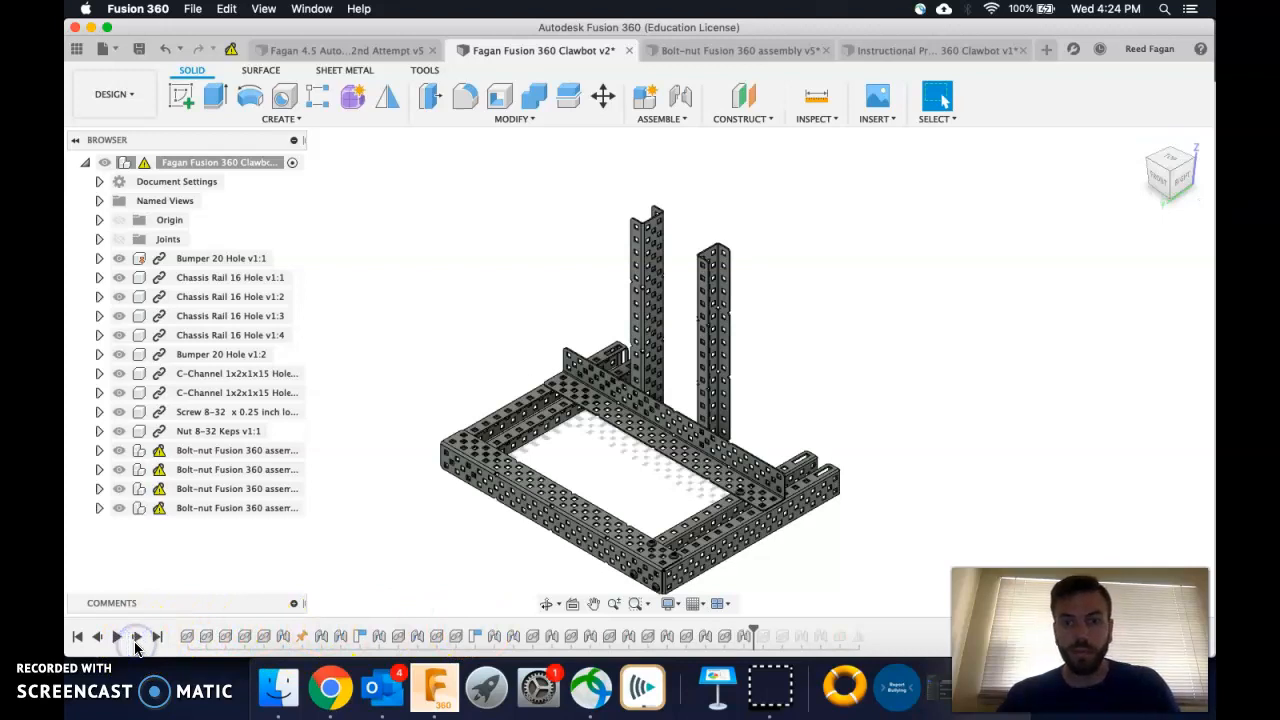
pyautogui.click(136, 642)
pyautogui.click(136, 642)
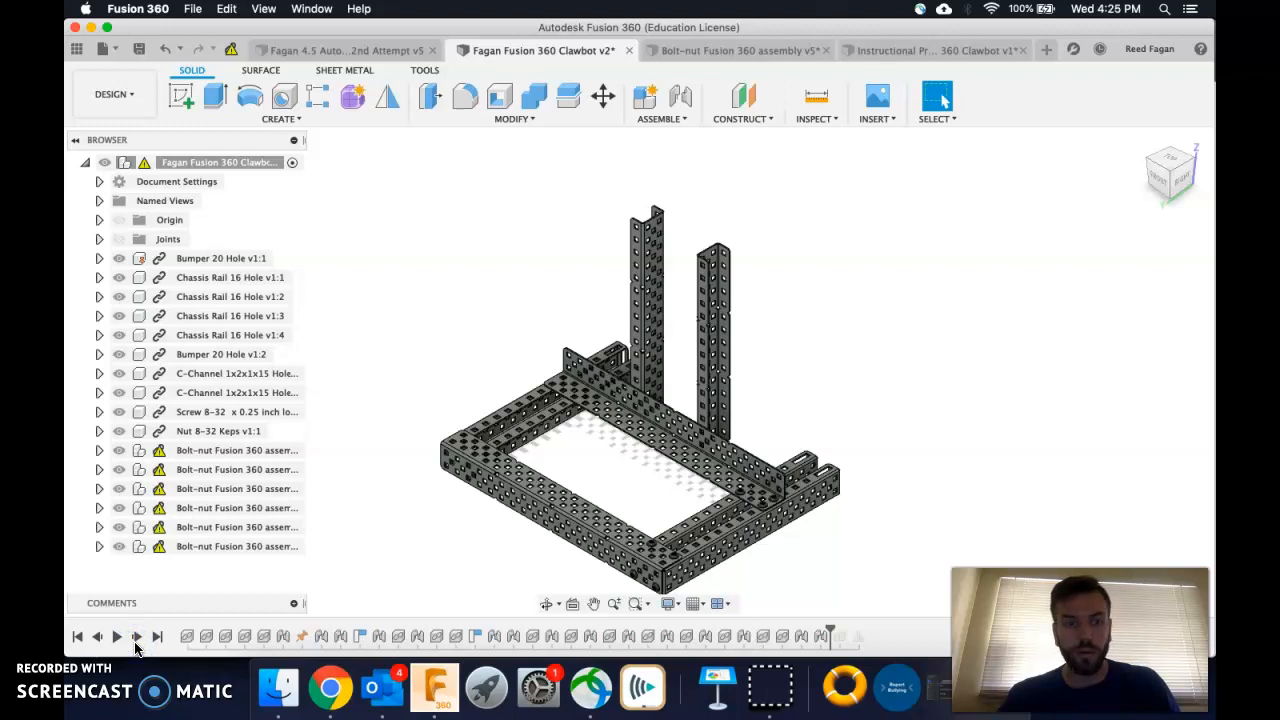
pyautogui.click(136, 640)
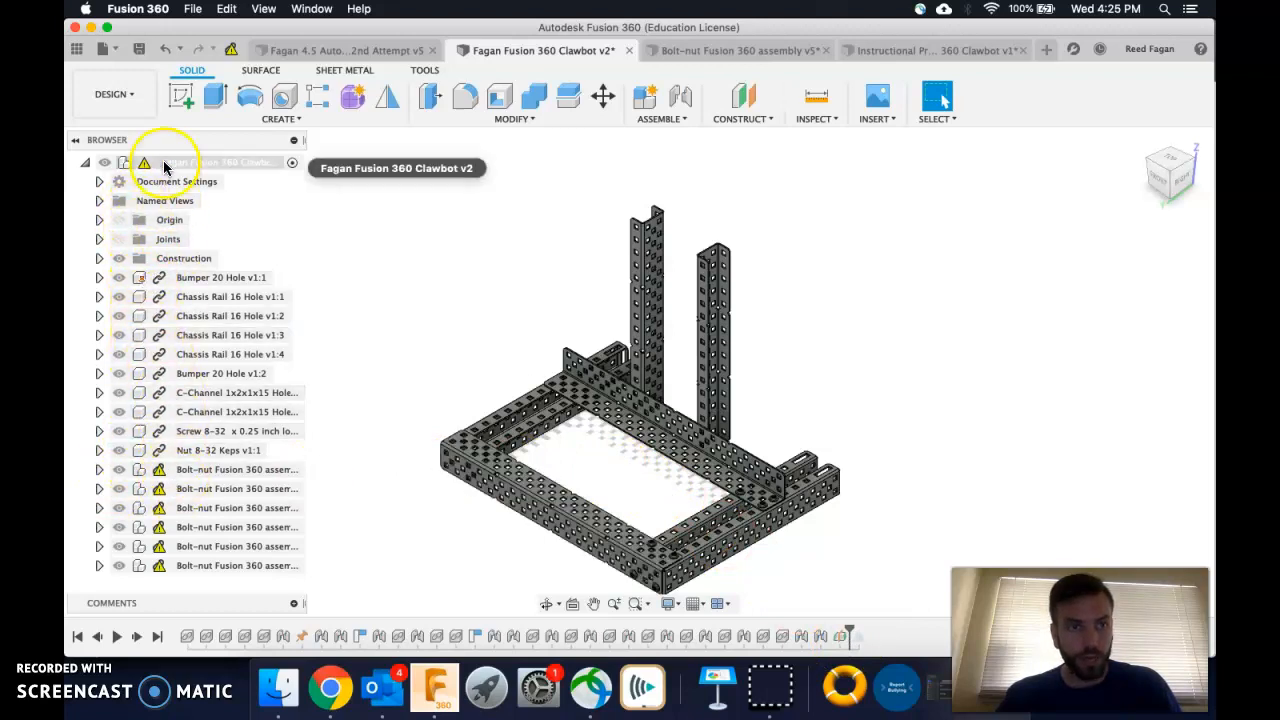
pyautogui.rightClick(840, 640)
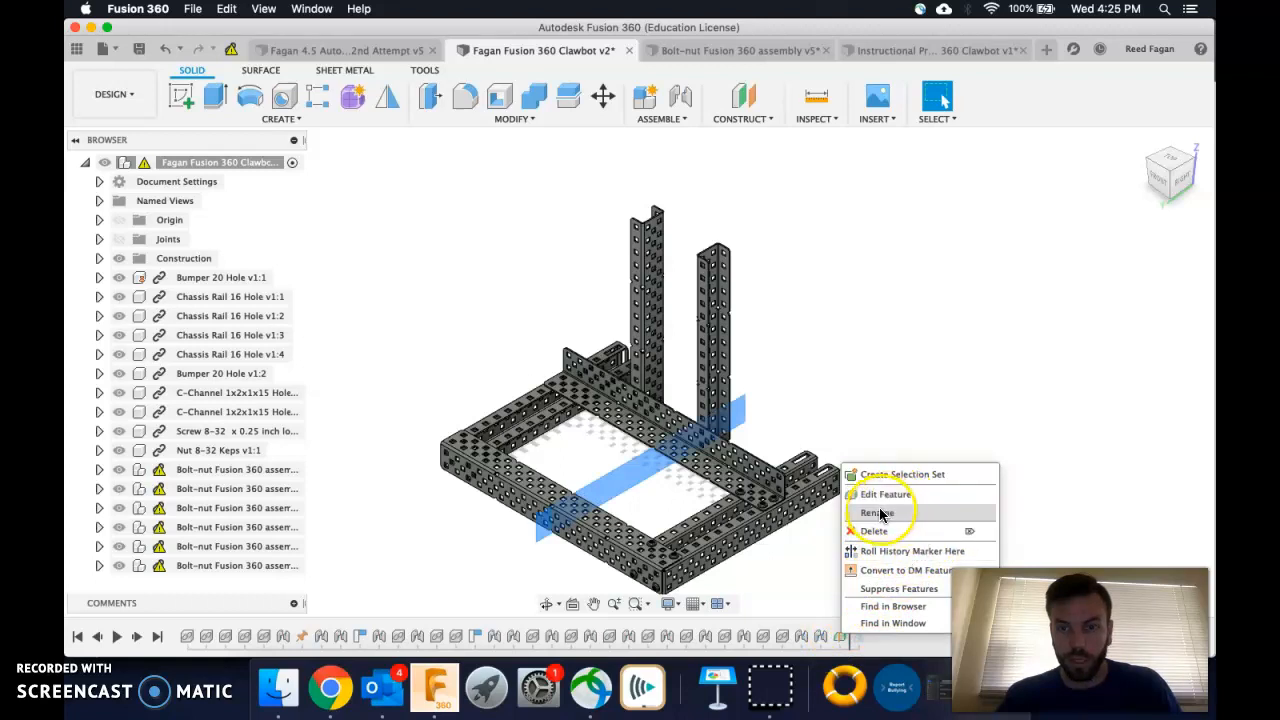
pyautogui.click(811, 566)
pyautogui.click(843, 551)
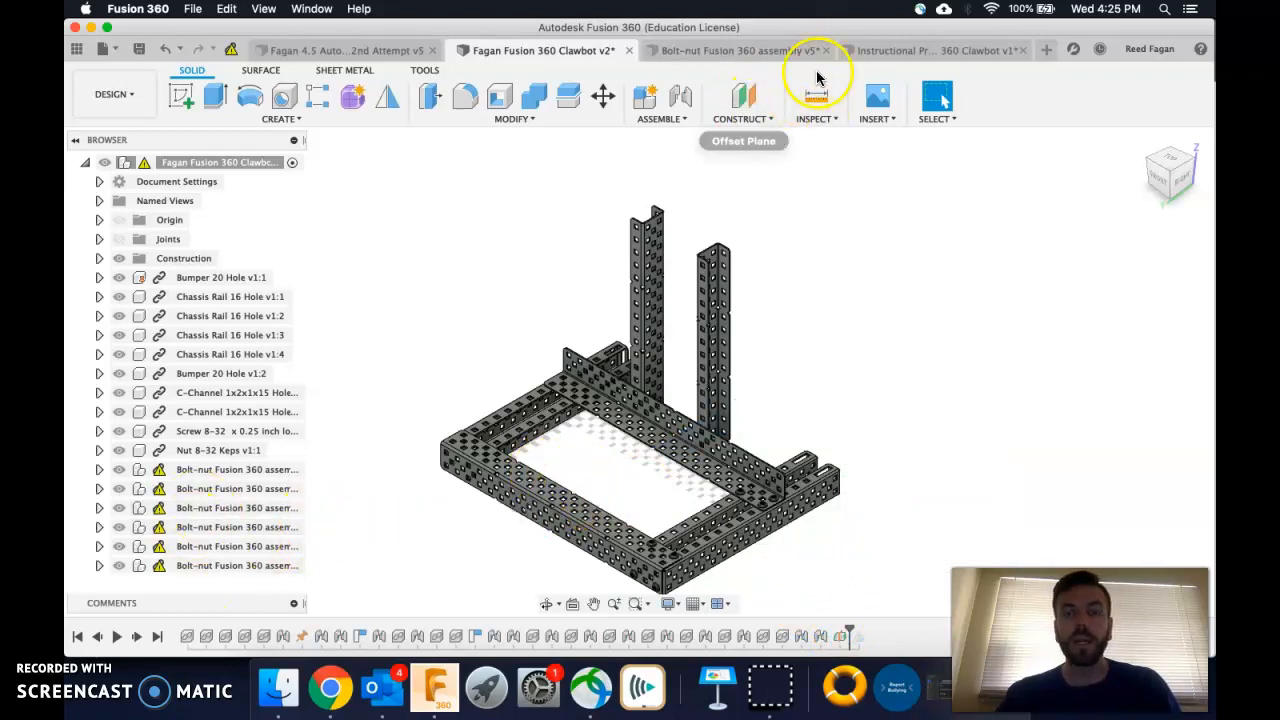
# - In the Instructional Practice Clawbot document, pick the bumper's end face next to the bolt as the first midplane reference
pyautogui.click(903, 50)
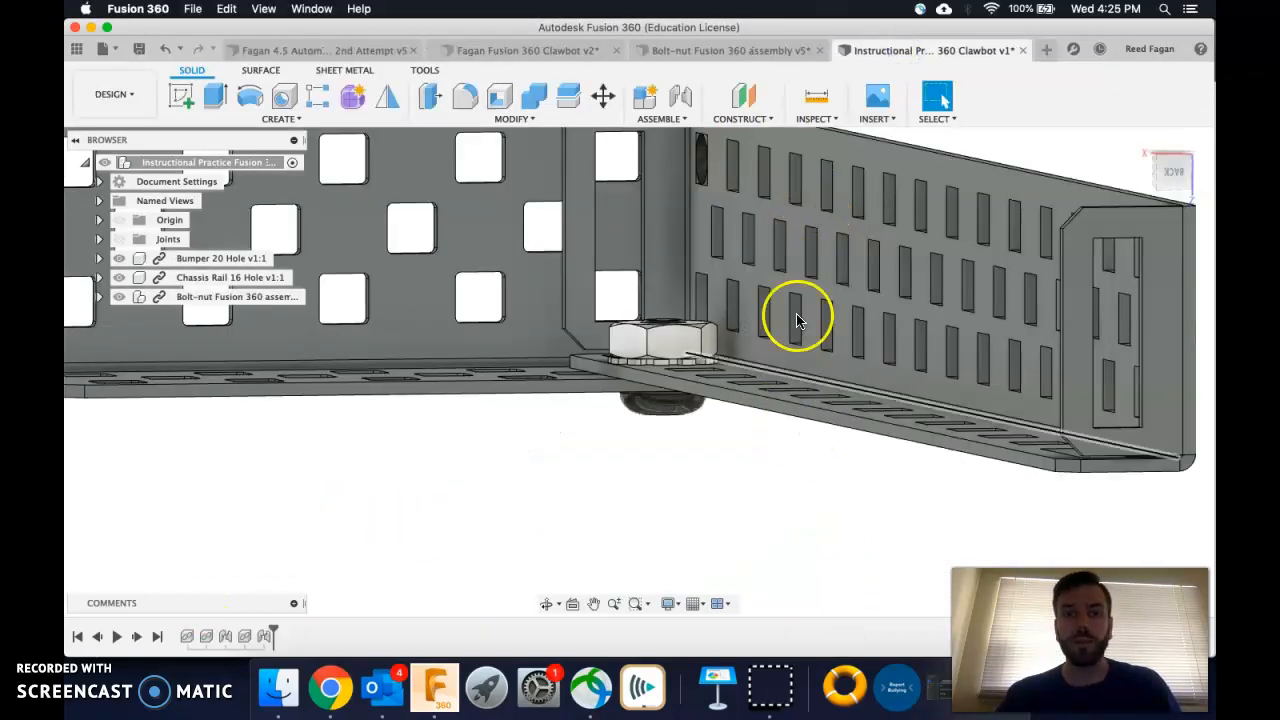
pyautogui.click(1140, 145)
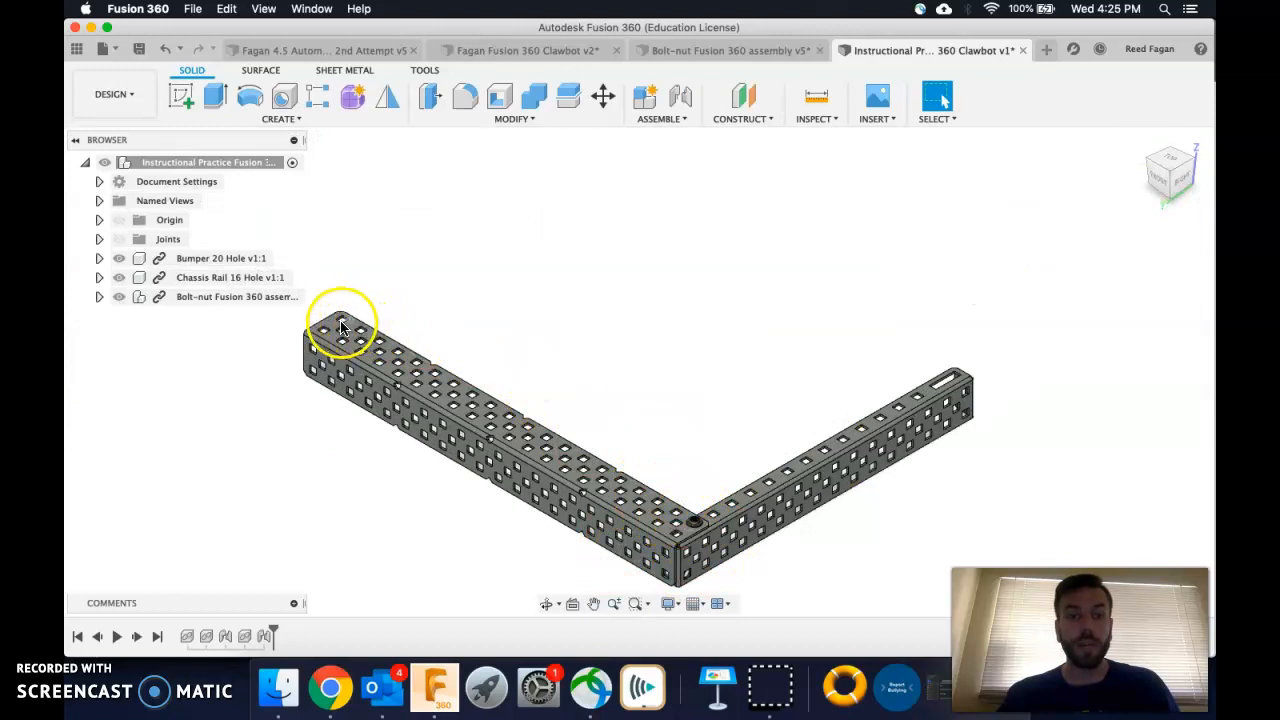
pyautogui.click(768, 121)
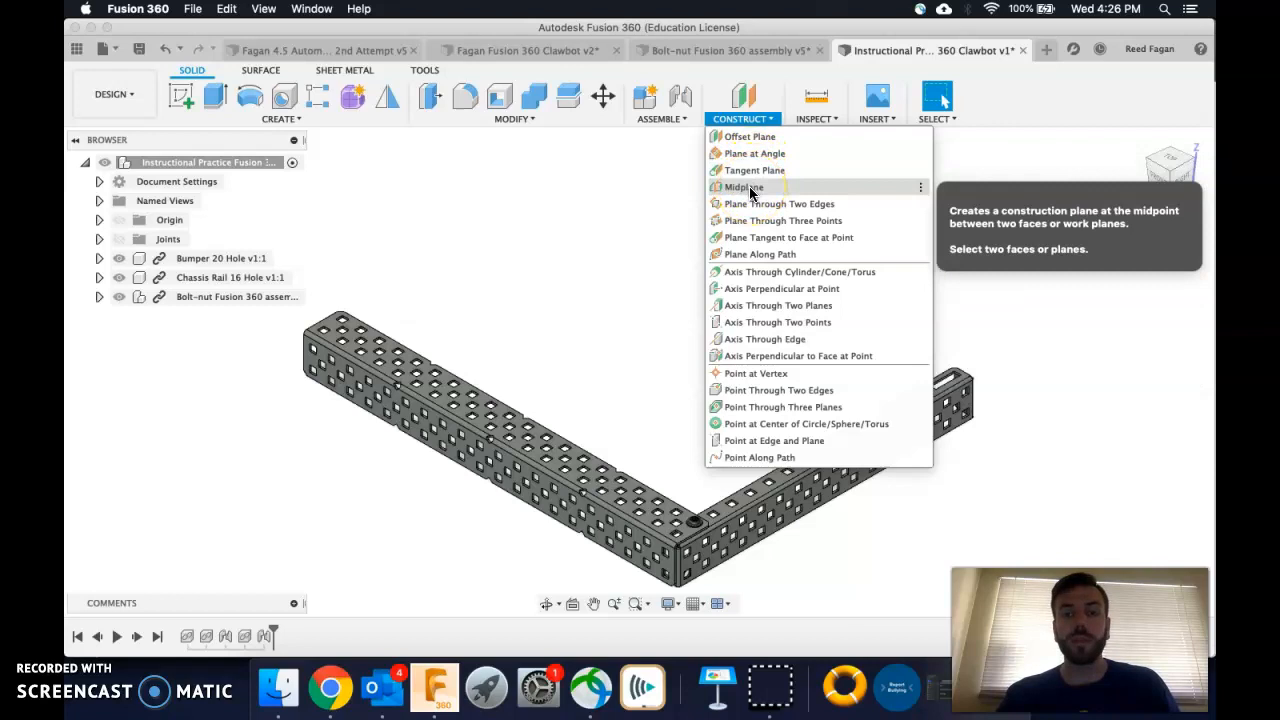
pyautogui.click(750, 189)
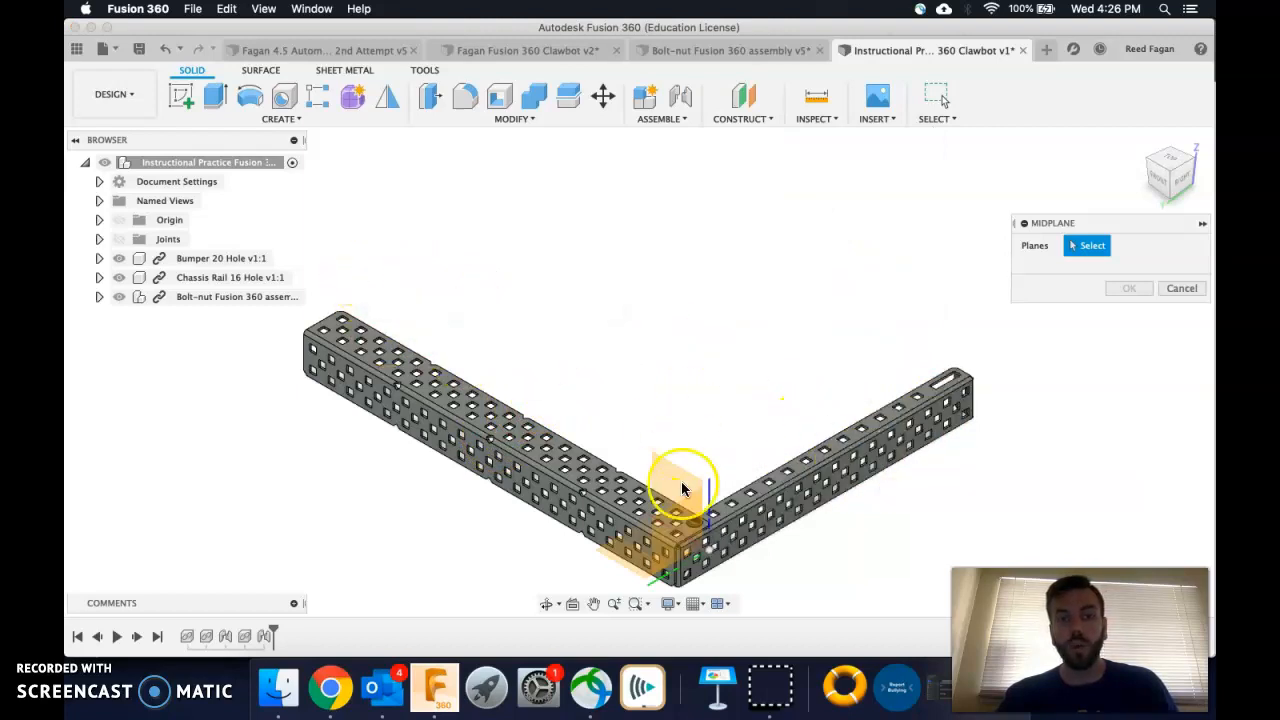
pyautogui.scroll(5, 688, 535)
pyautogui.keyDown('shift'); pyautogui.moveTo(688, 548); pyautogui.dragTo(661, 450, button='middle'); pyautogui.keyUp('shift')
pyautogui.scroll(5, 645, 449)
pyautogui.scroll(2, 647, 433)
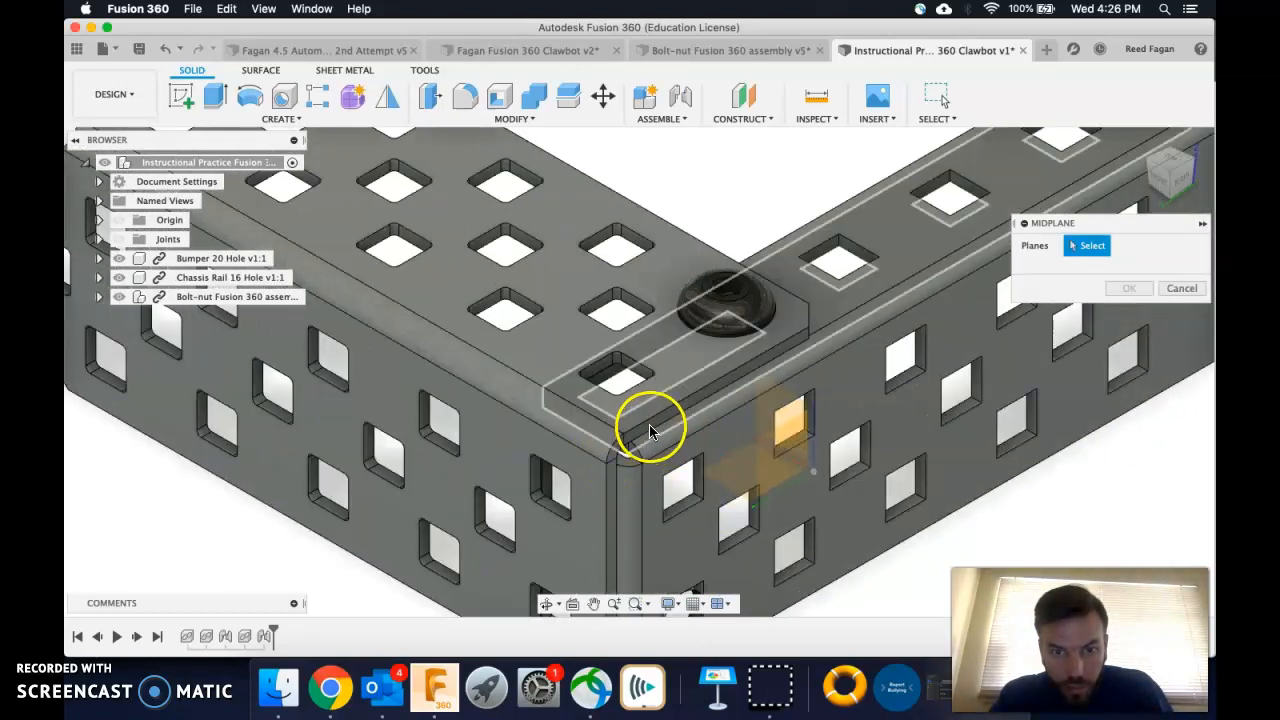
pyautogui.click(650, 432)
# - Select the bumper's opposite end face as the second reference and create the midplane through the bumper's center
pyautogui.scroll(-10, 660, 396)
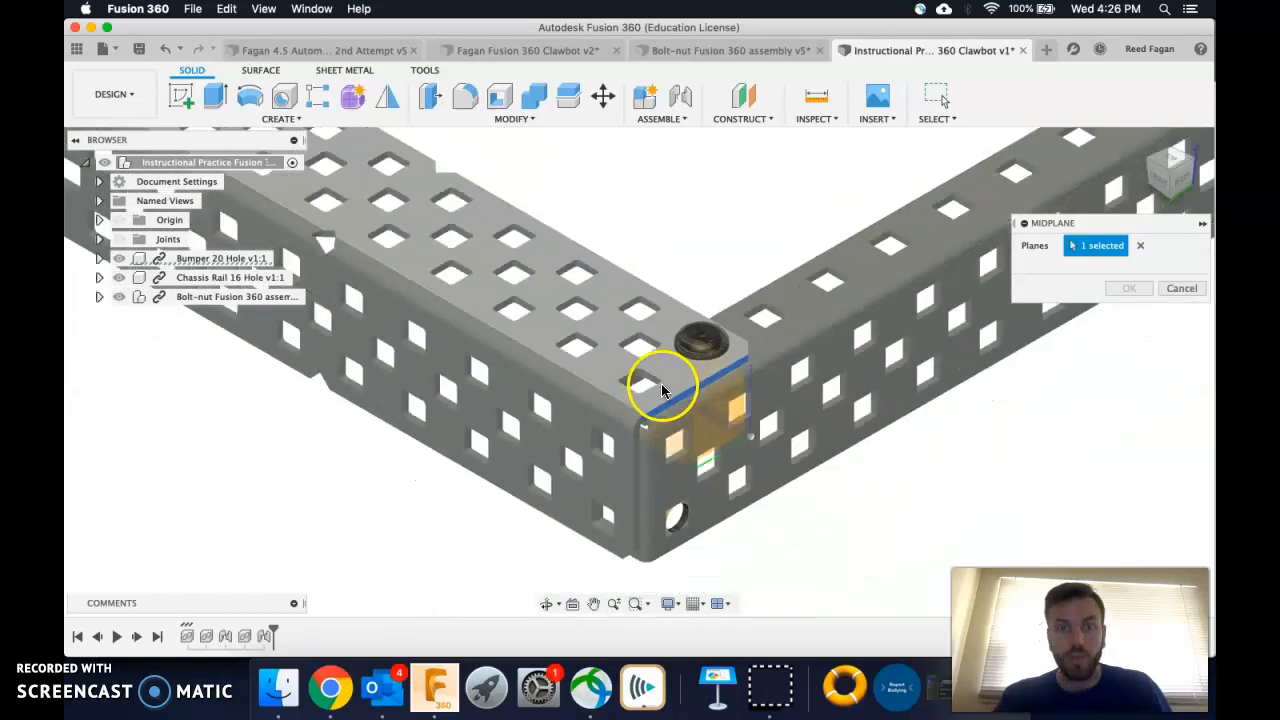
pyautogui.scroll(-5, 446, 316)
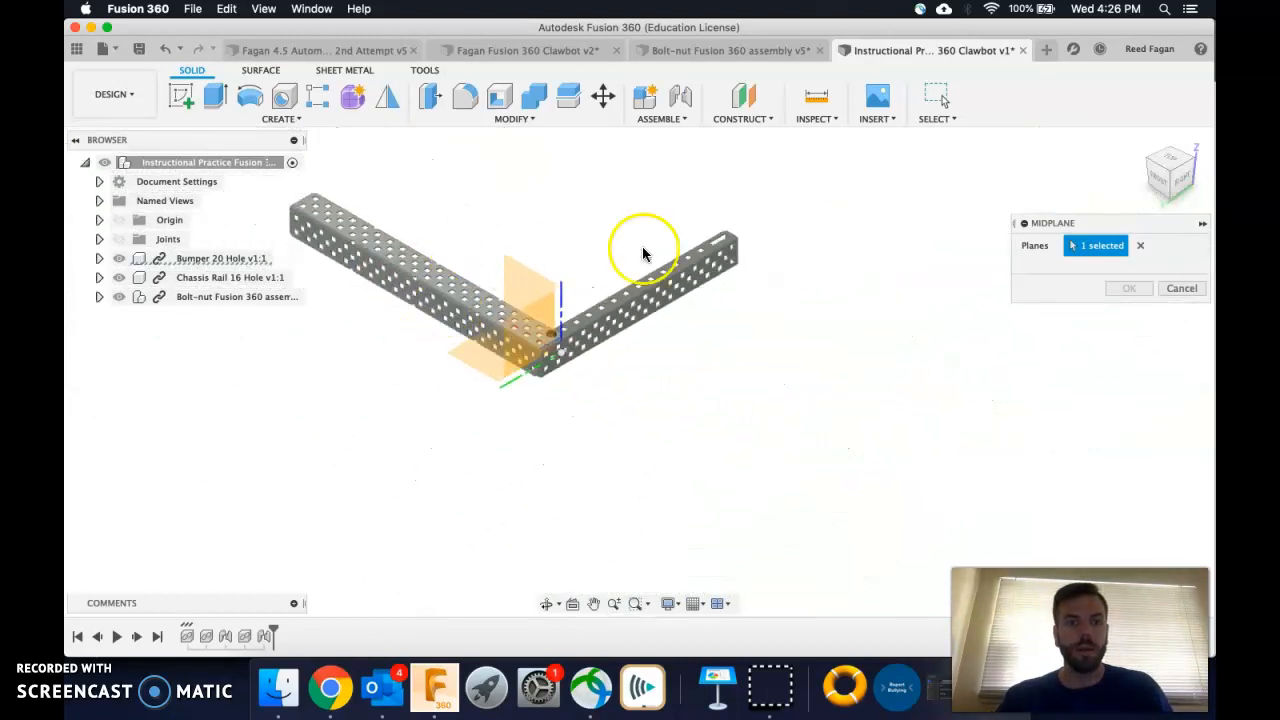
pyautogui.click(1150, 168)
pyautogui.scroll(10, 515, 472)
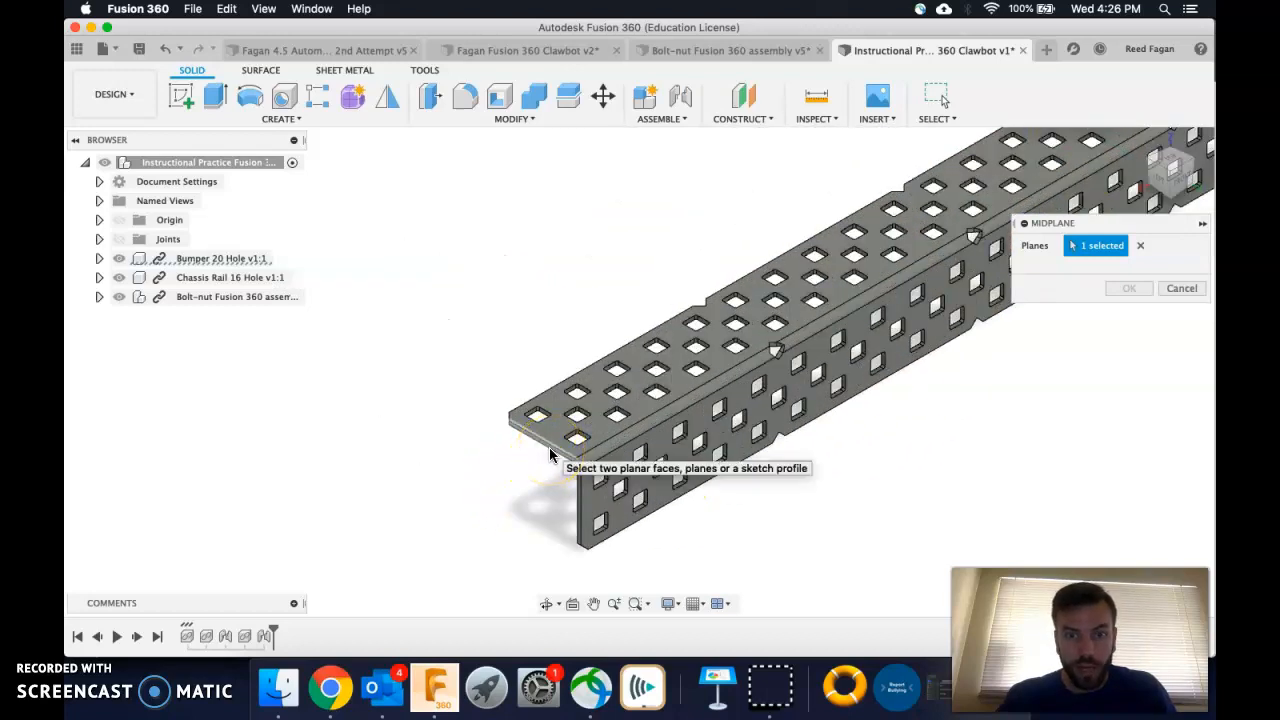
pyautogui.click(550, 446)
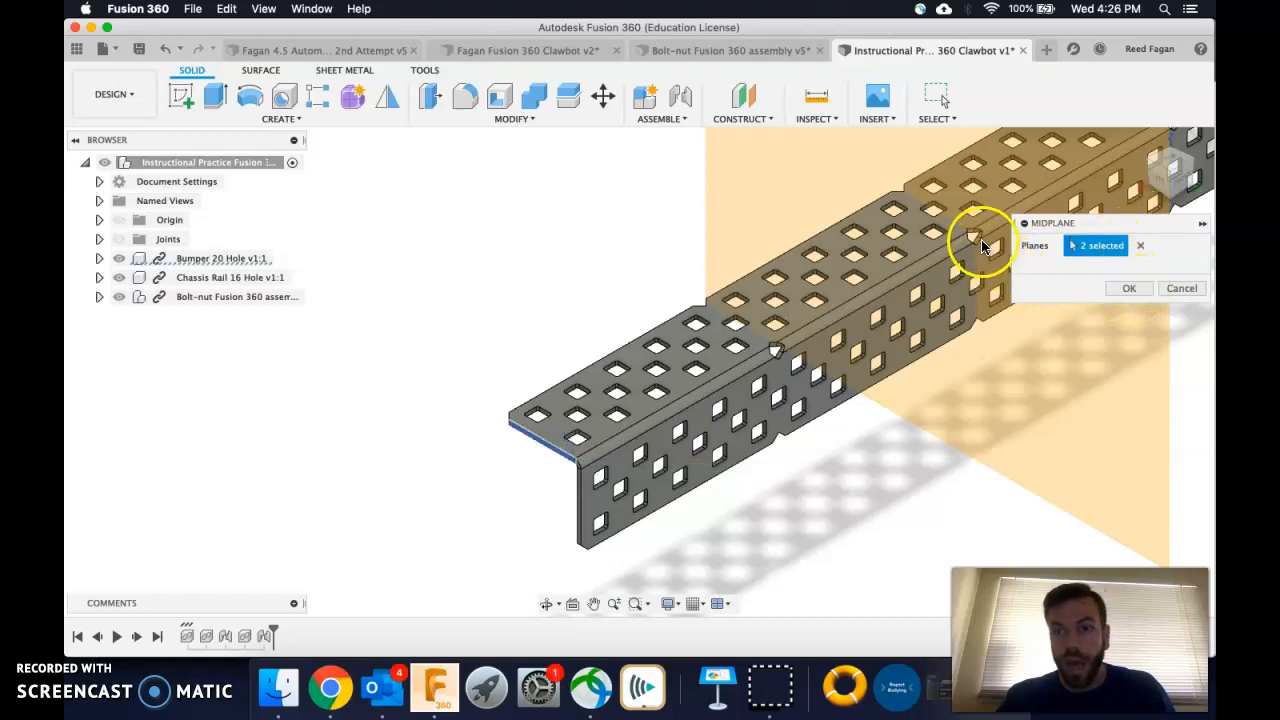
pyautogui.click(1172, 176)
pyautogui.moveTo(608, 226); pyautogui.dragTo(729, 555, button='middle')
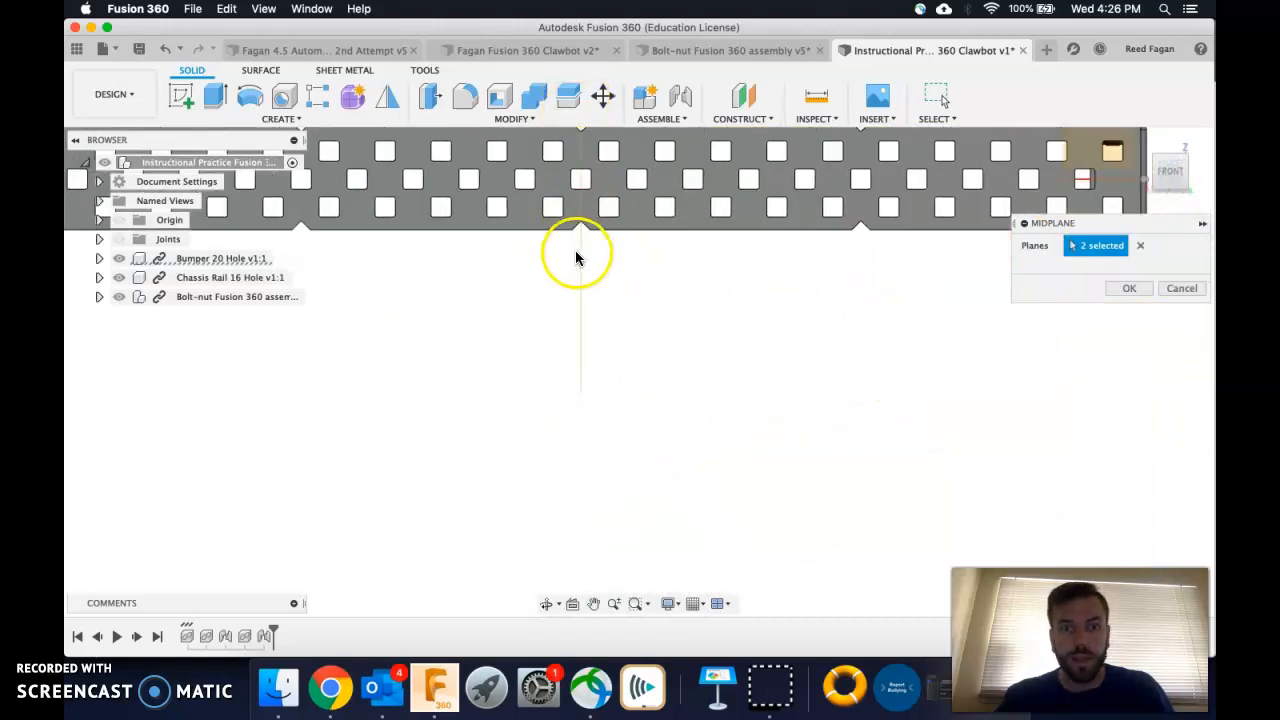
pyautogui.moveTo(585, 160); pyautogui.dragTo(578, 175, button='middle')
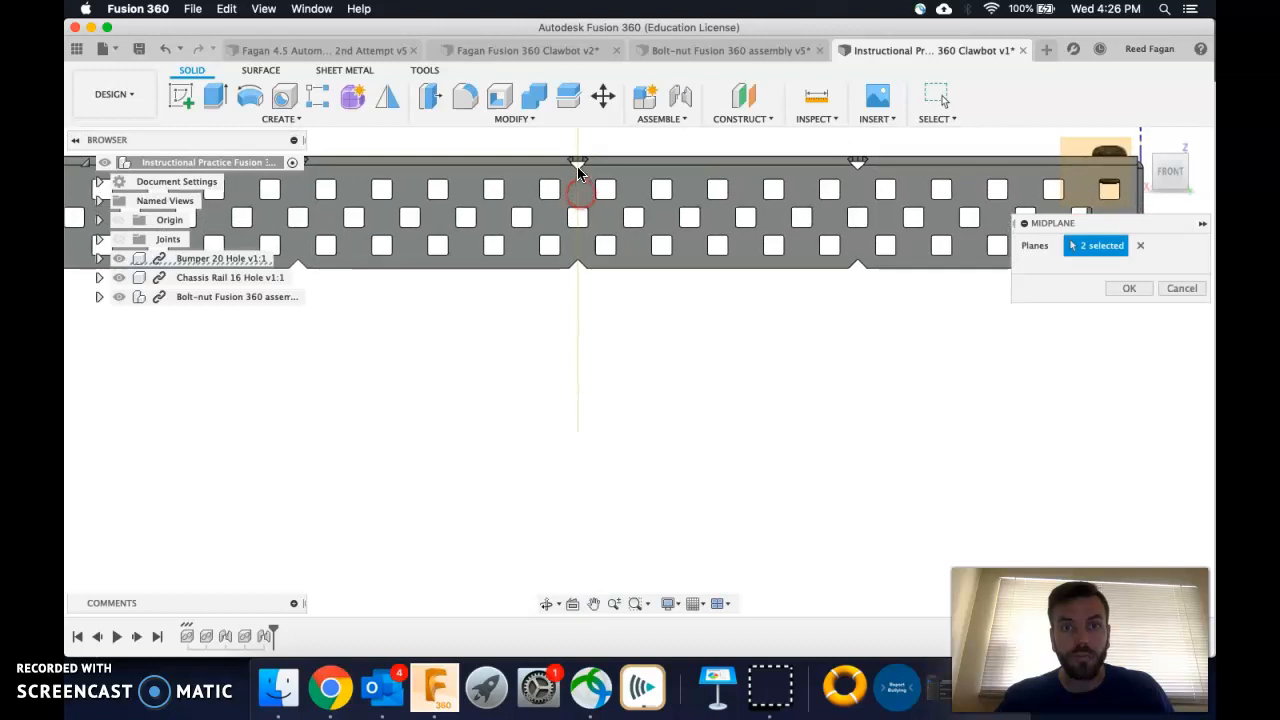
pyautogui.click(1125, 290)
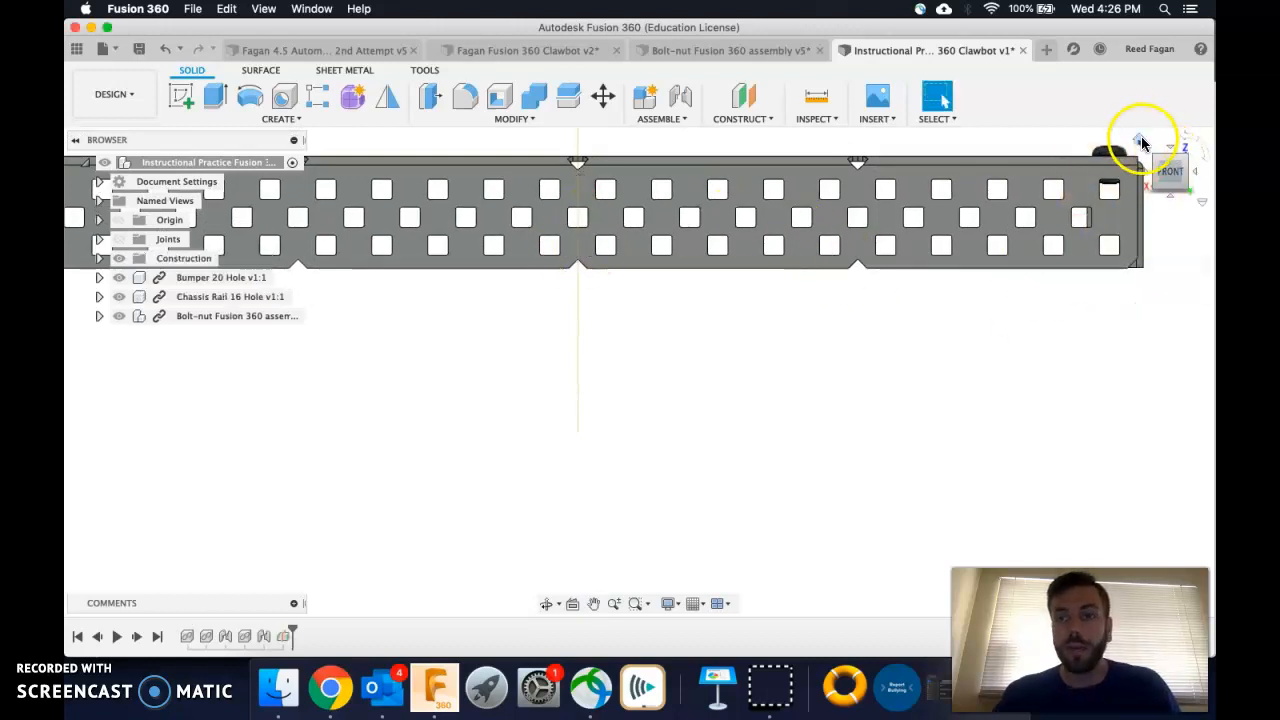
pyautogui.click(1141, 141)
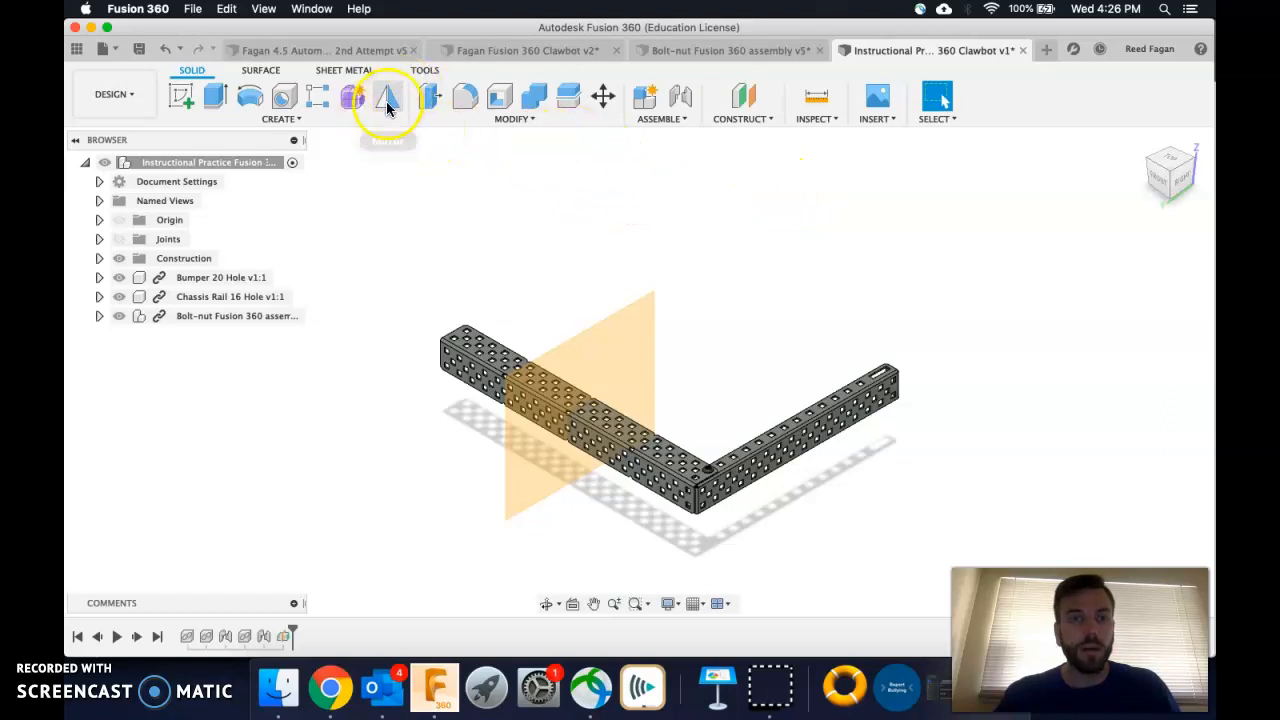
# - Mirror the bolt-nut assembly across the bumper's midplane, using Components as the pattern type
pyautogui.click(290, 119)
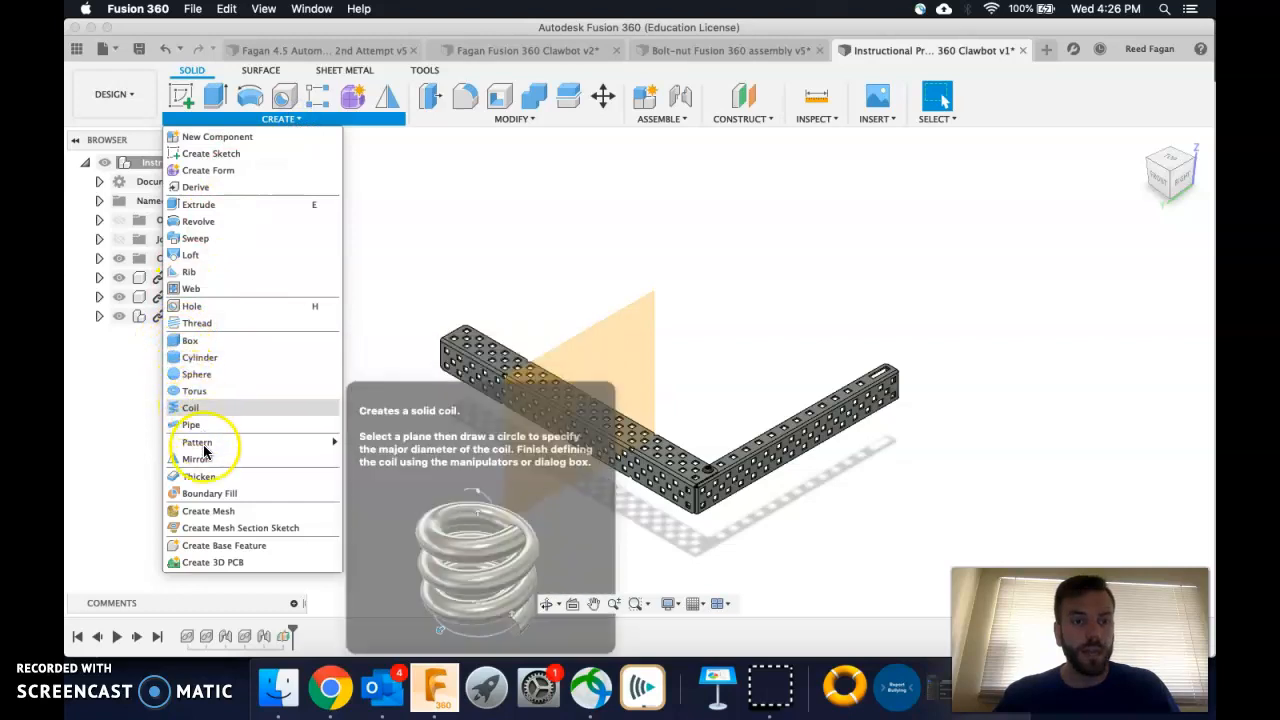
pyautogui.click(331, 460)
pyautogui.click(434, 249)
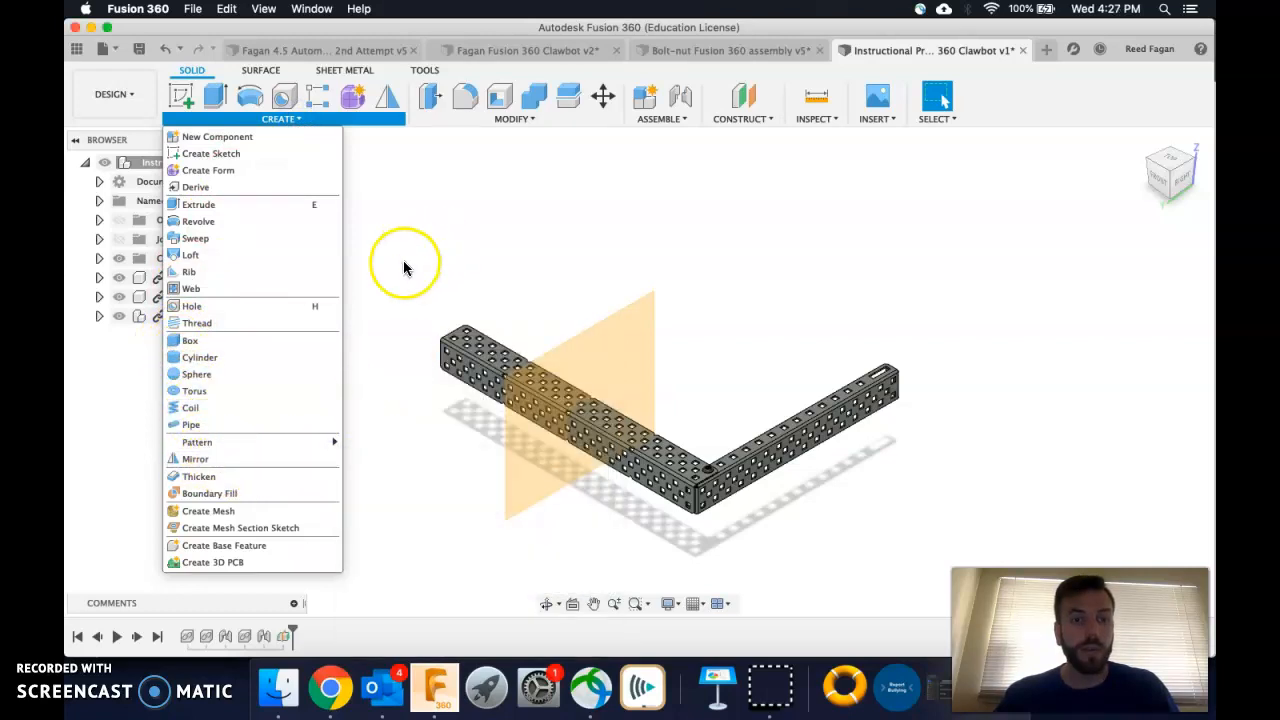
pyautogui.click(245, 459)
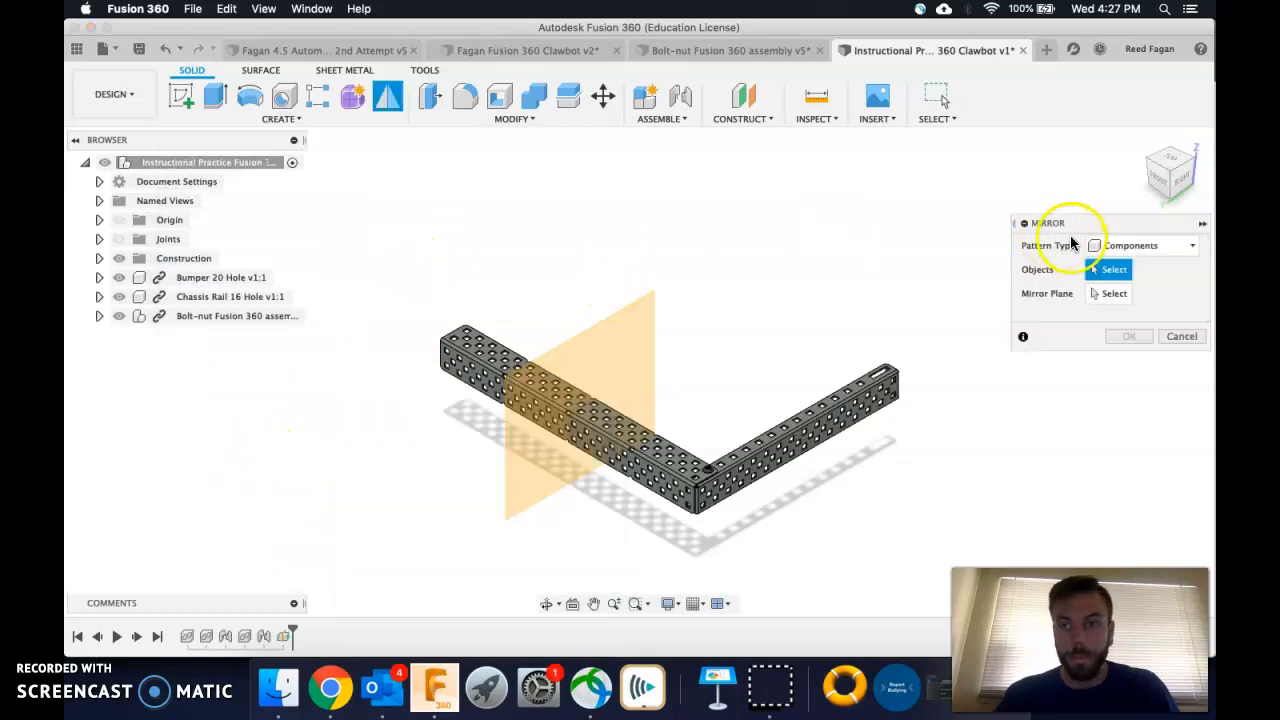
pyautogui.click(1192, 251)
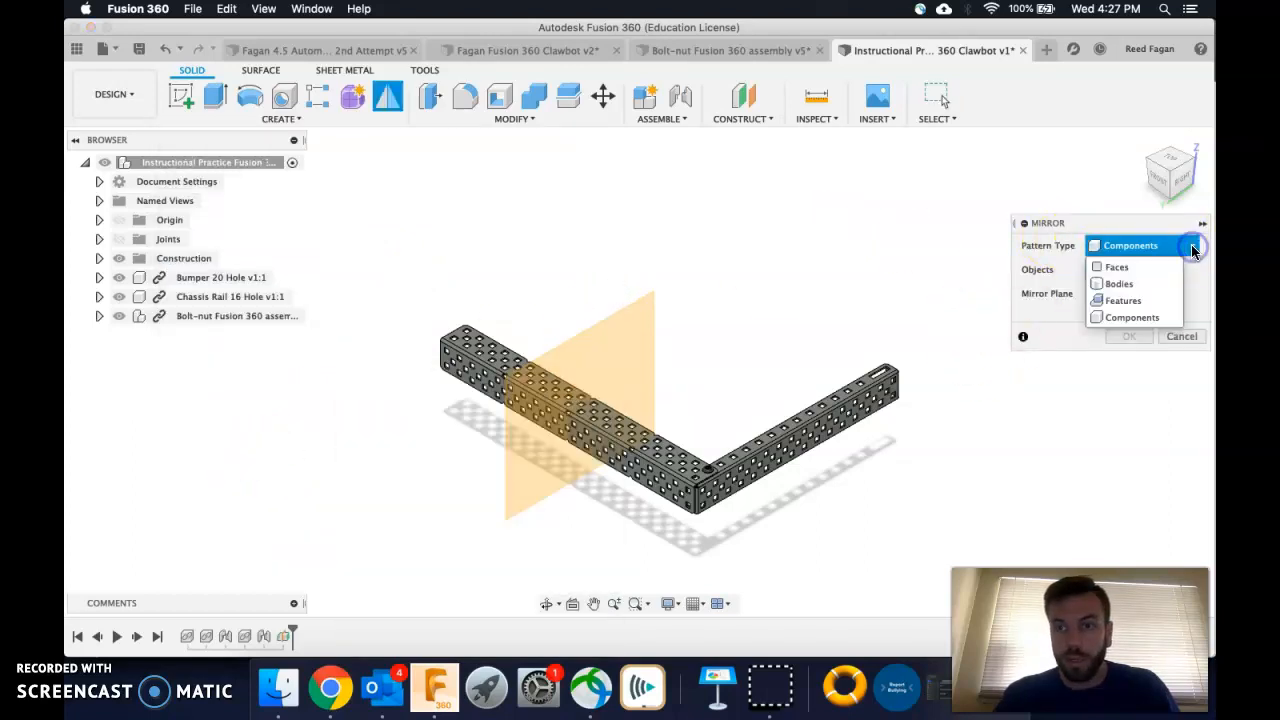
pyautogui.click(1147, 319)
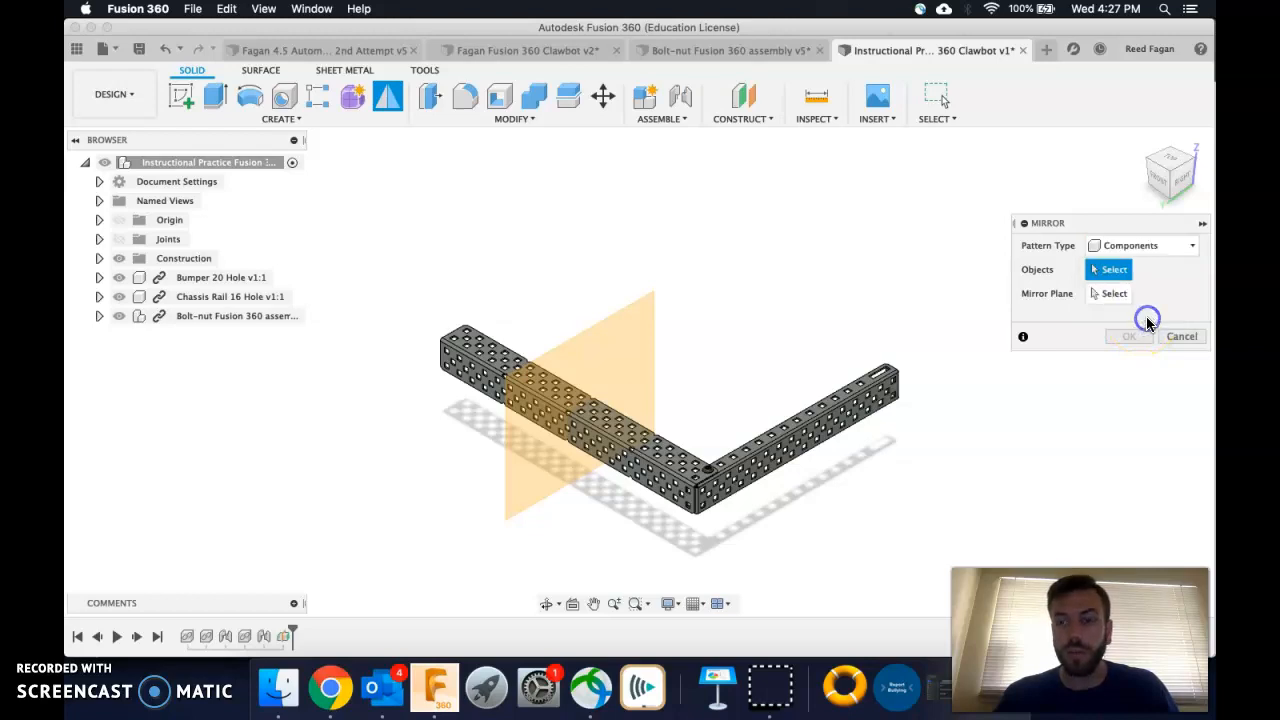
pyautogui.click(750, 450)
pyautogui.scroll(5, 750, 450)
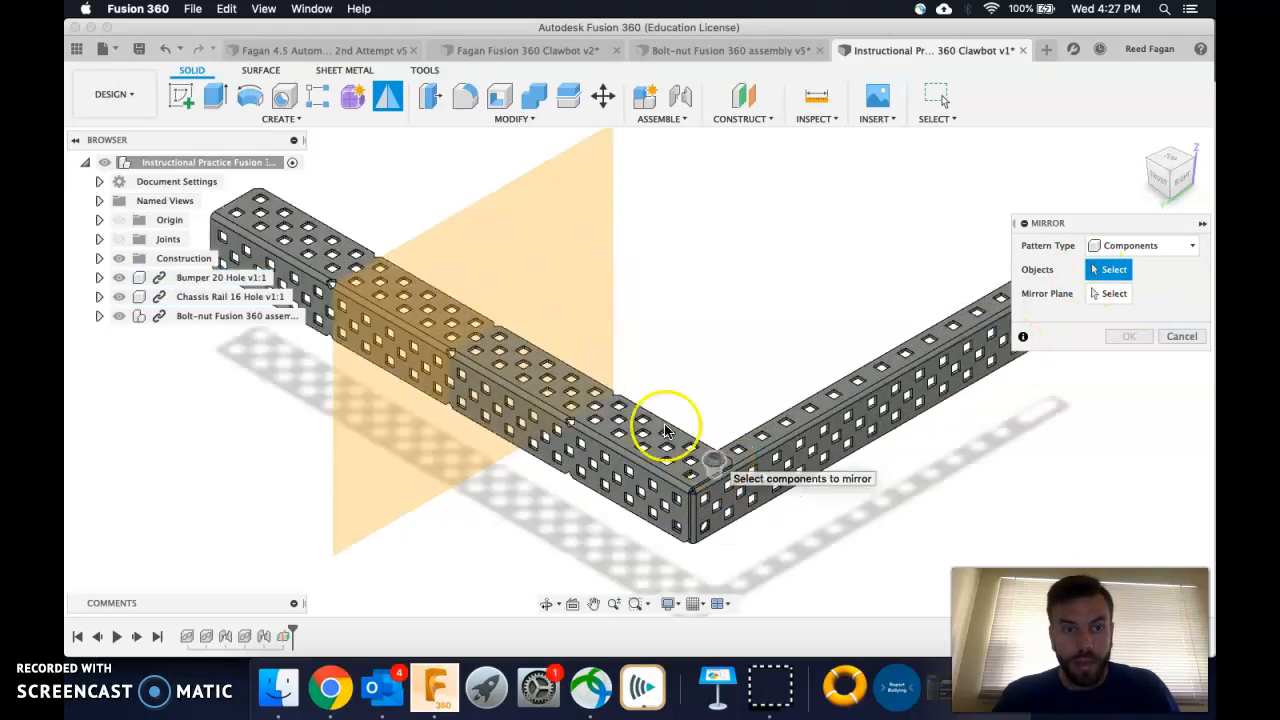
pyautogui.click(197, 318)
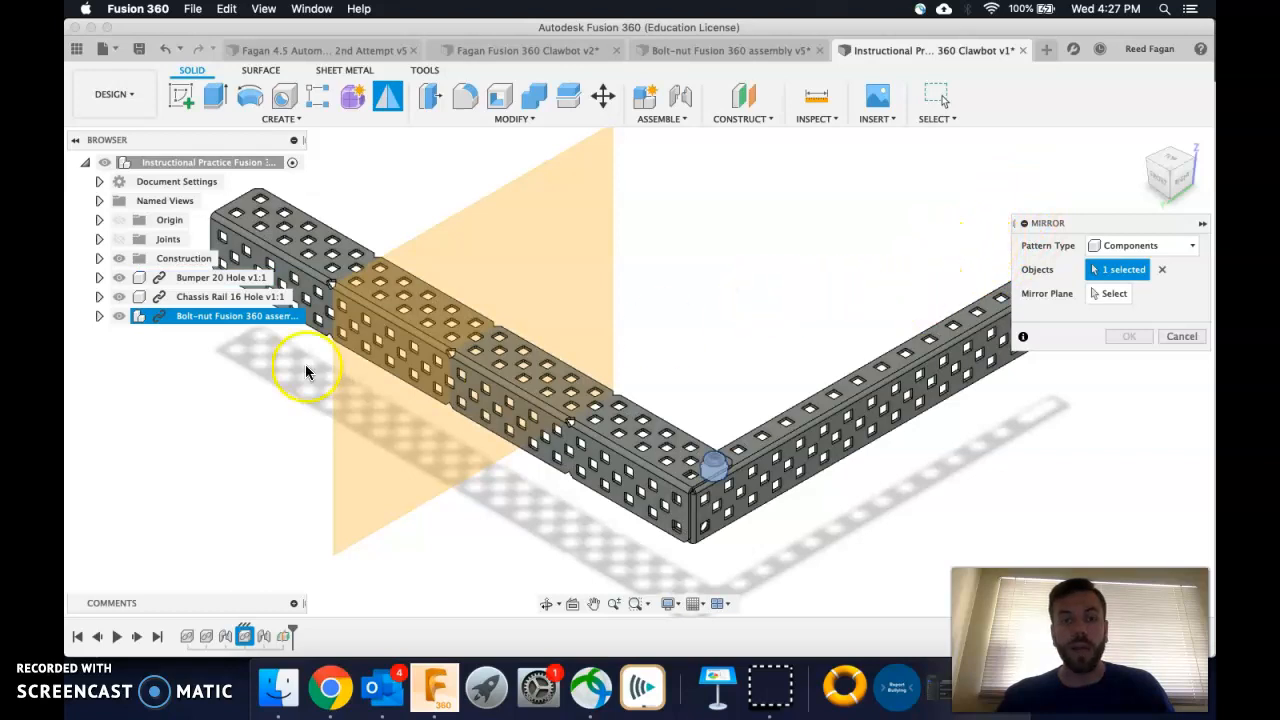
pyautogui.click(1113, 293)
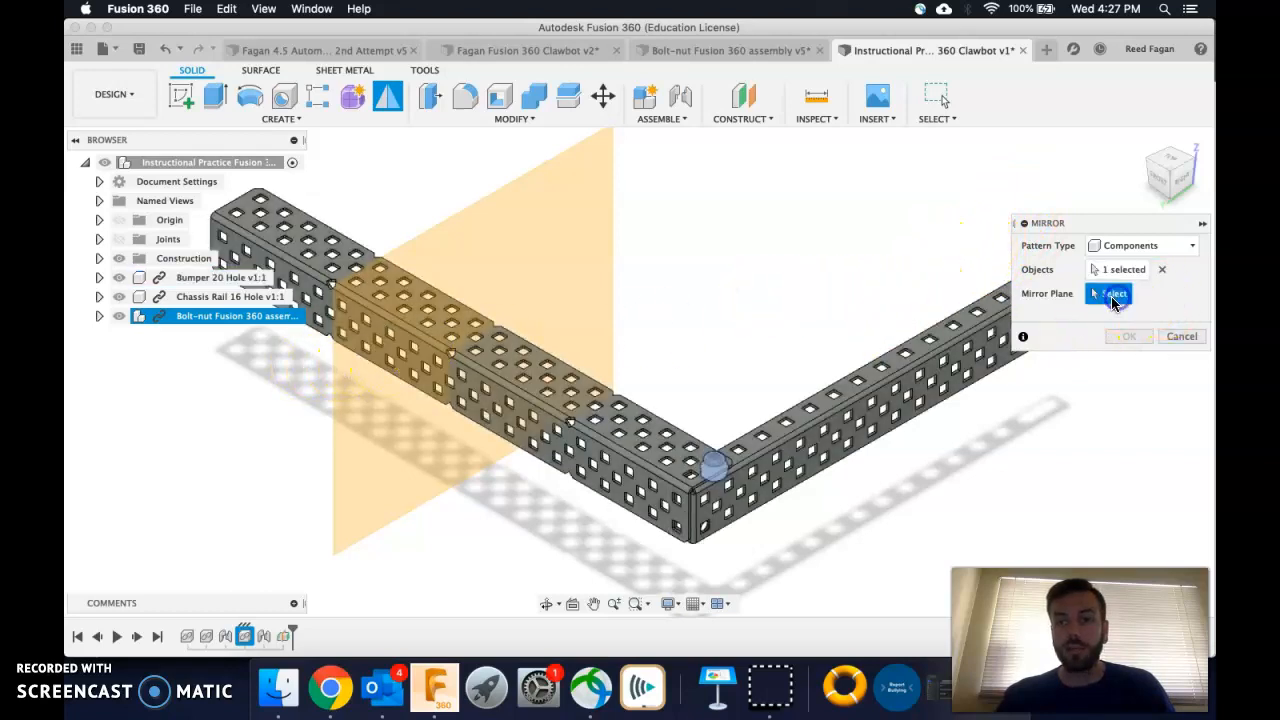
pyautogui.click(544, 197)
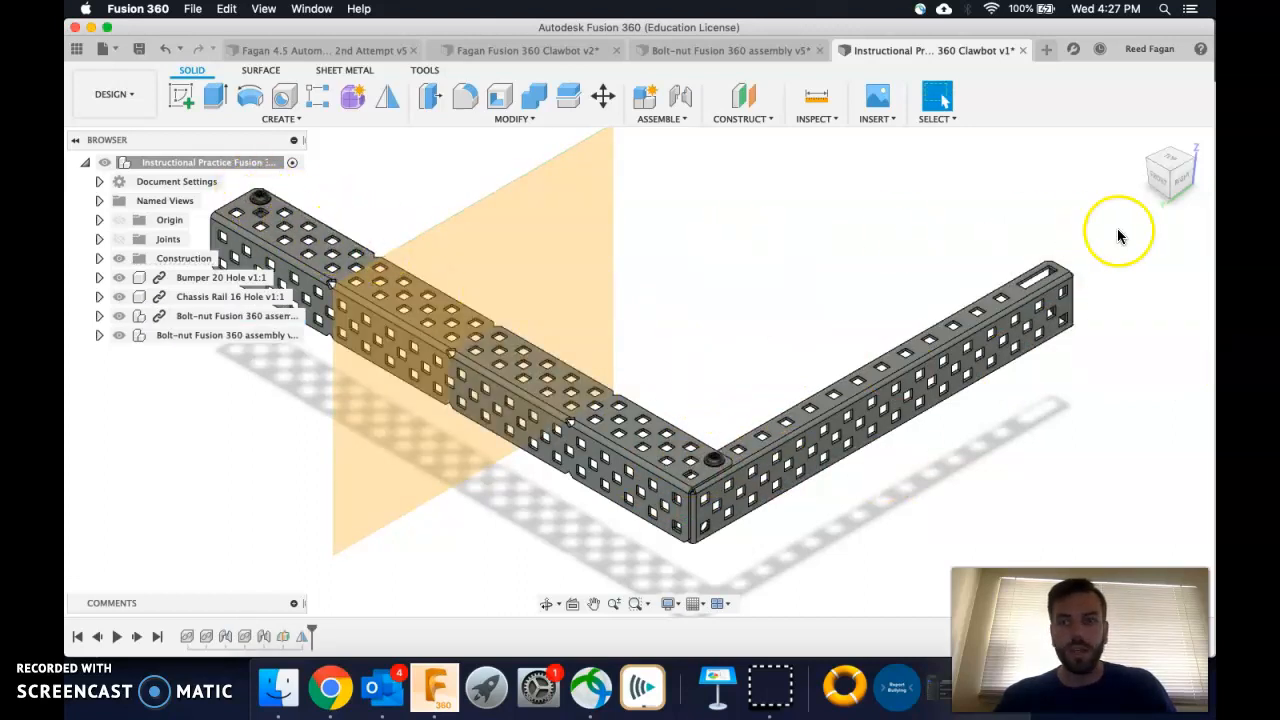
# - Inspect the mirrored bolt-nut assembly at the bumper's far end from the top-front view, and restore the home view
pyautogui.click(1155, 170)
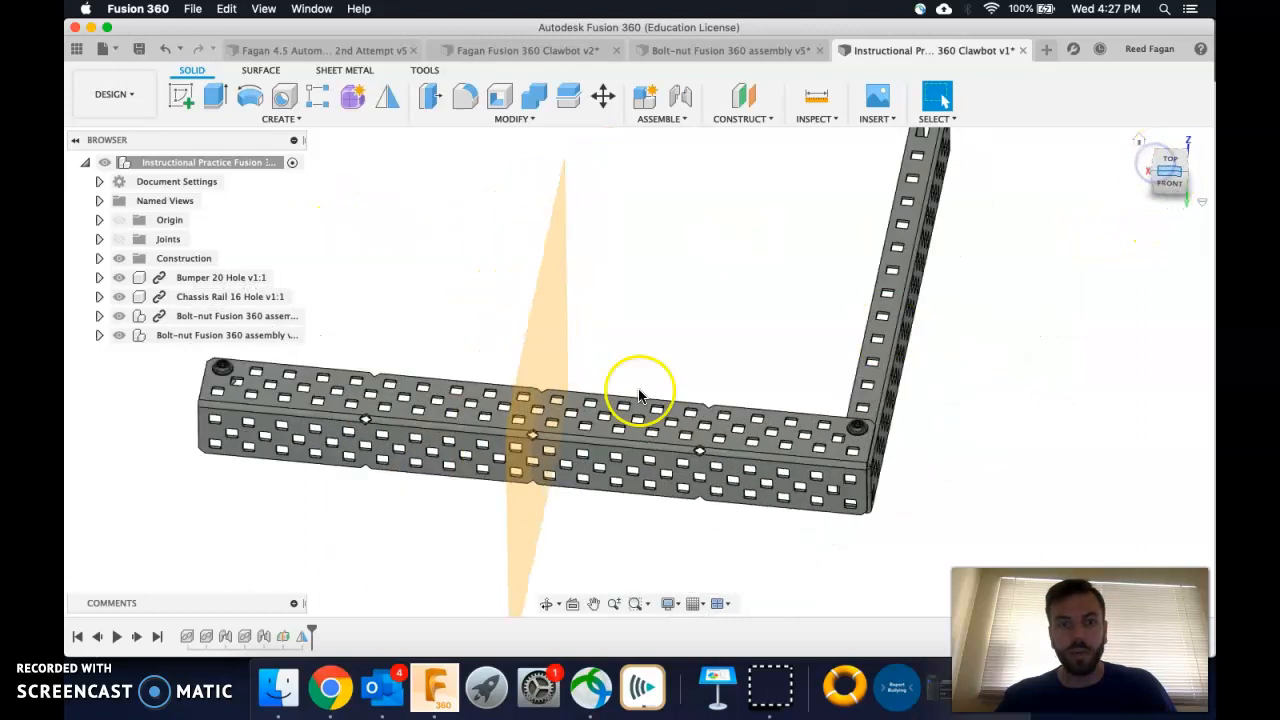
pyautogui.scroll(5, 229, 414)
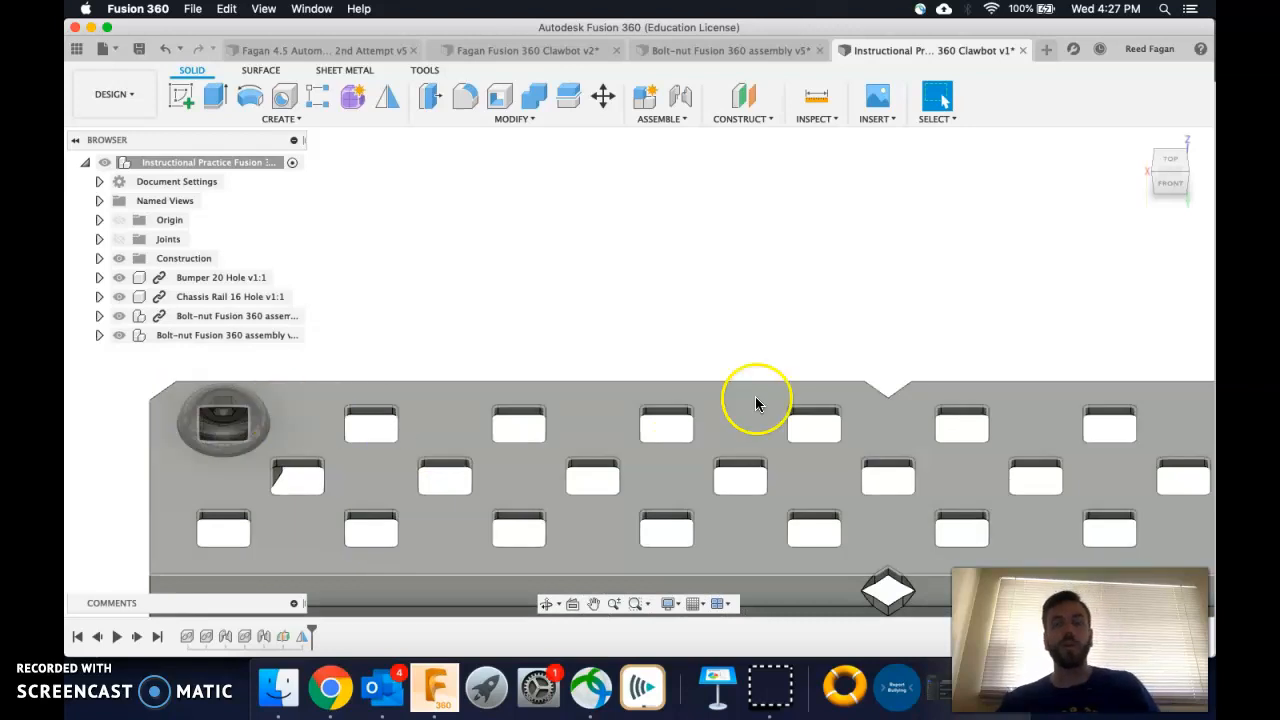
pyautogui.scroll(-4, 758, 391)
pyautogui.click(1141, 145)
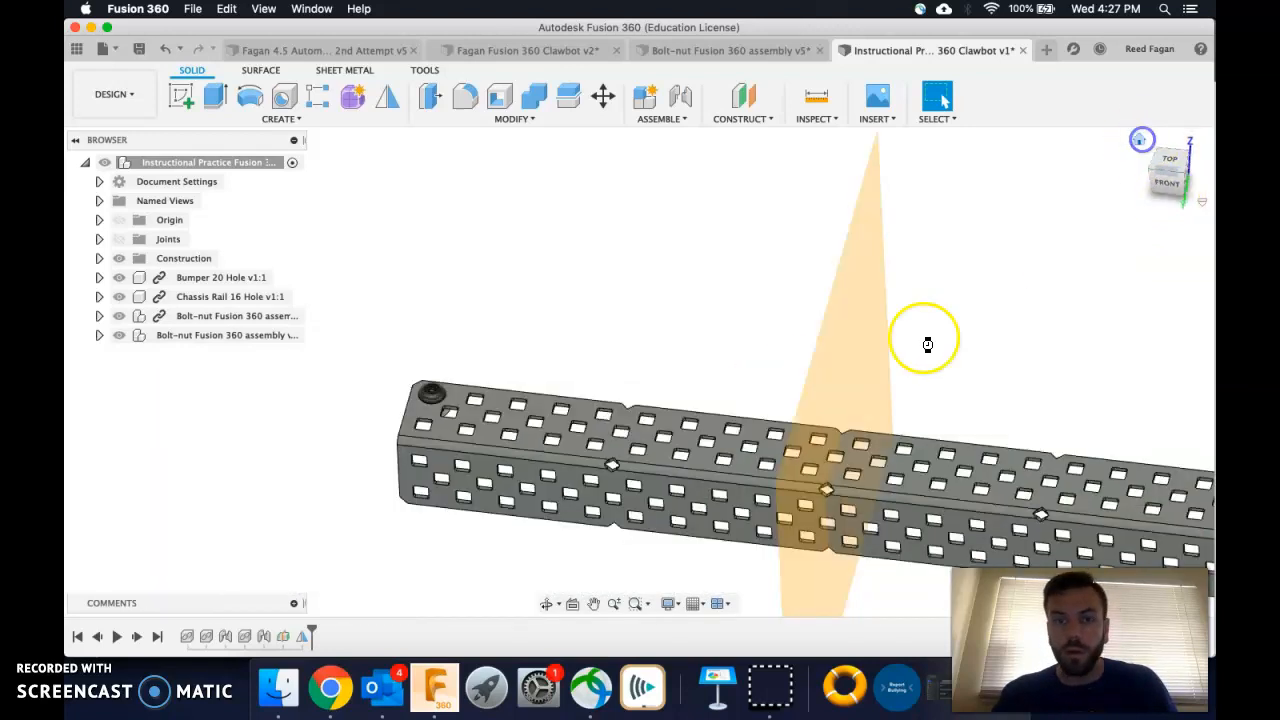
# - In the Clawbot document, step the timeline forward past the mirror feature and examine the mirrored bolt-nut assemblies on the chassis
pyautogui.click(509, 52)
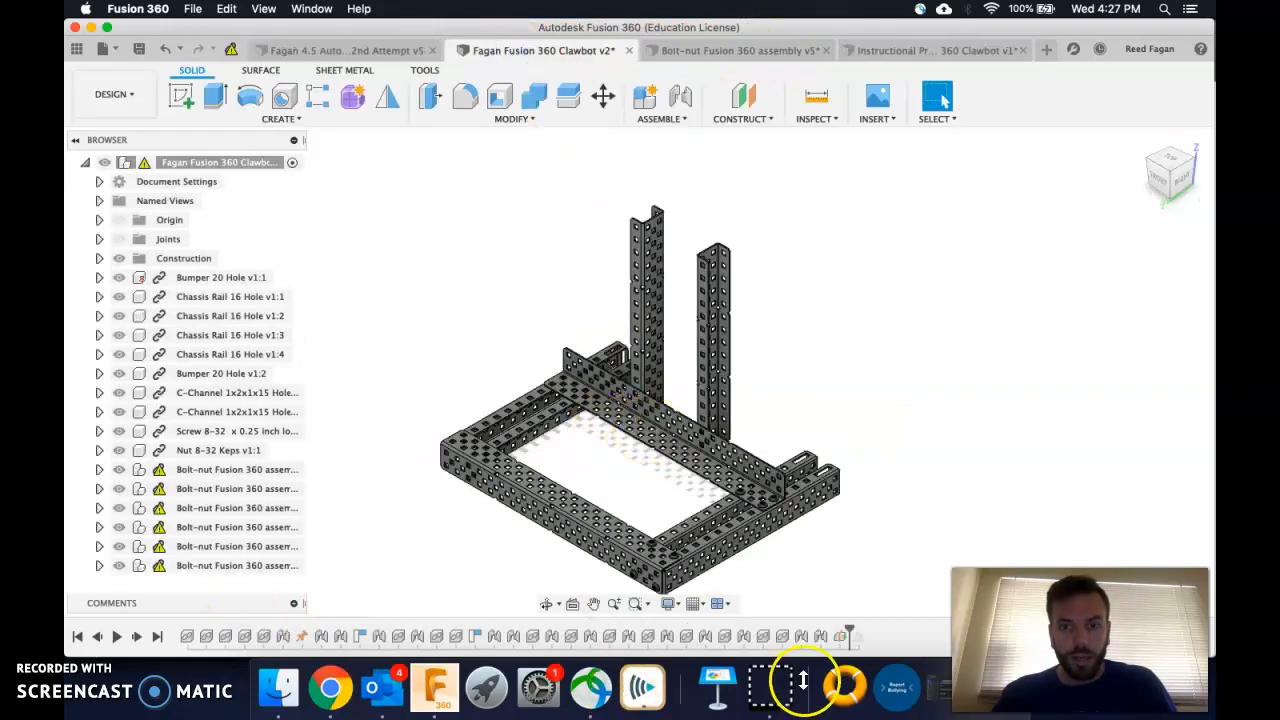
pyautogui.click(139, 642)
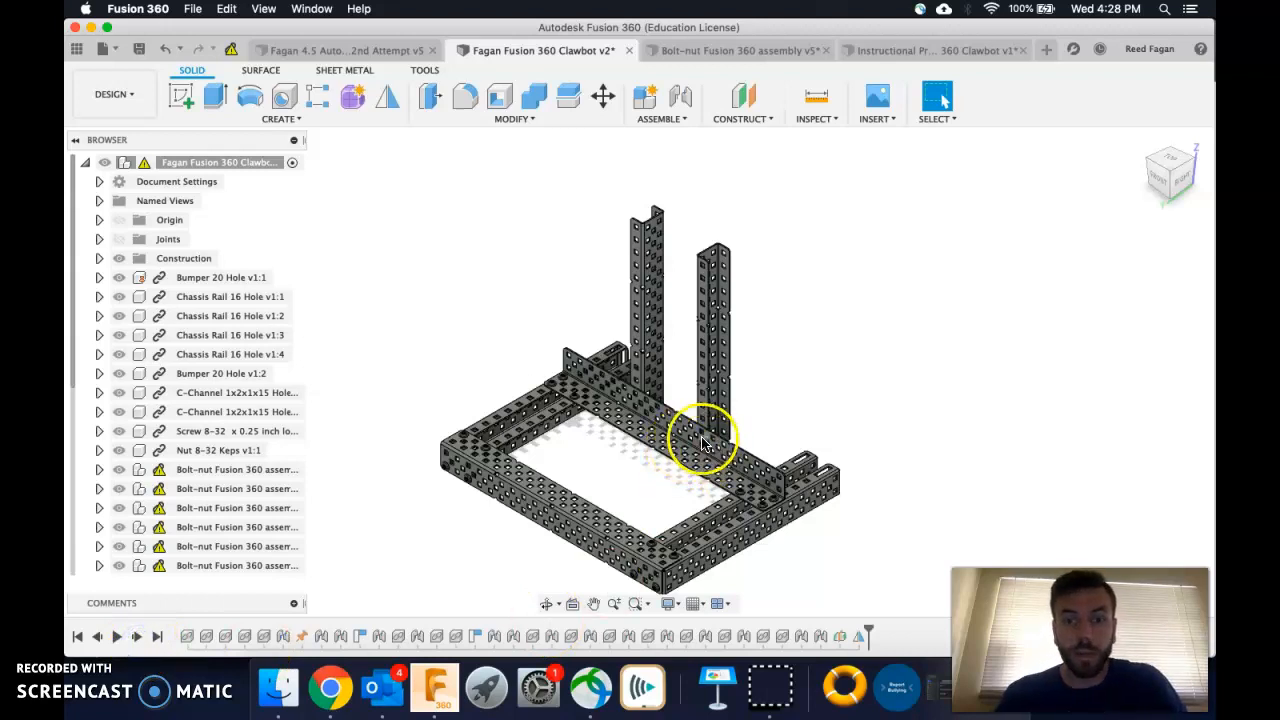
pyautogui.scroll(5, 710, 455)
pyautogui.scroll(3, 701, 447)
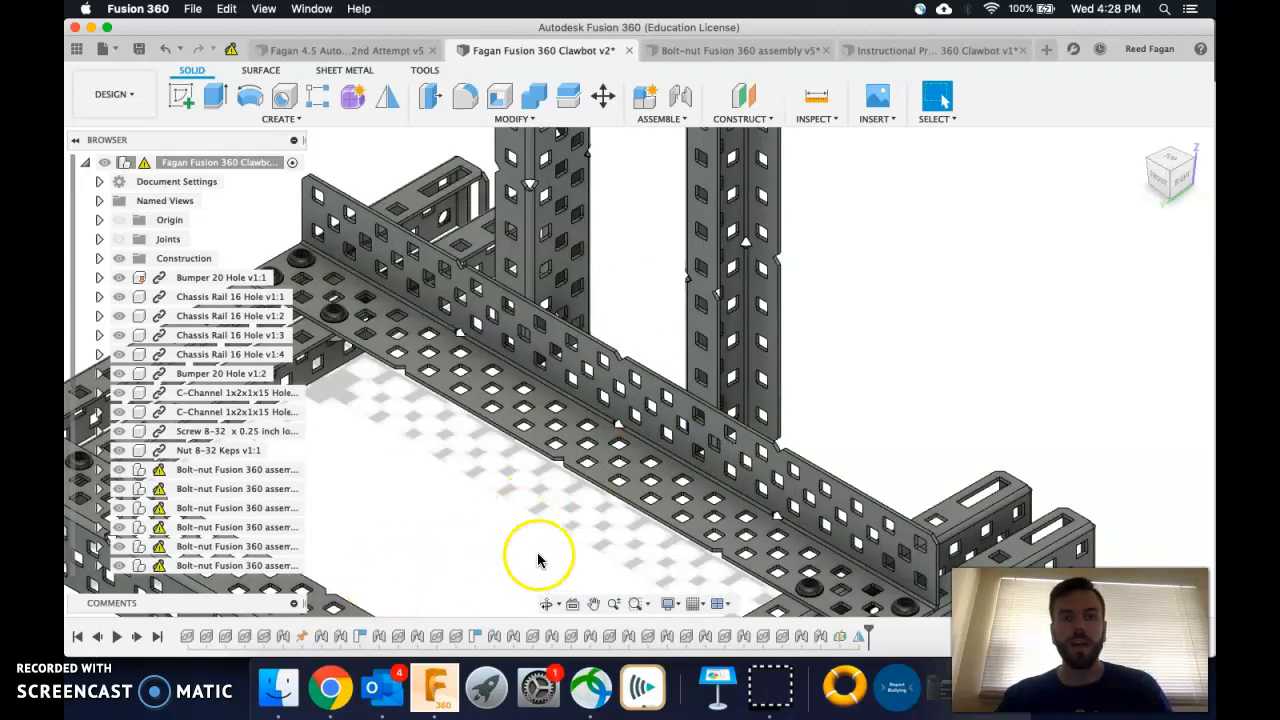
pyautogui.scroll(-8, 570, 434)
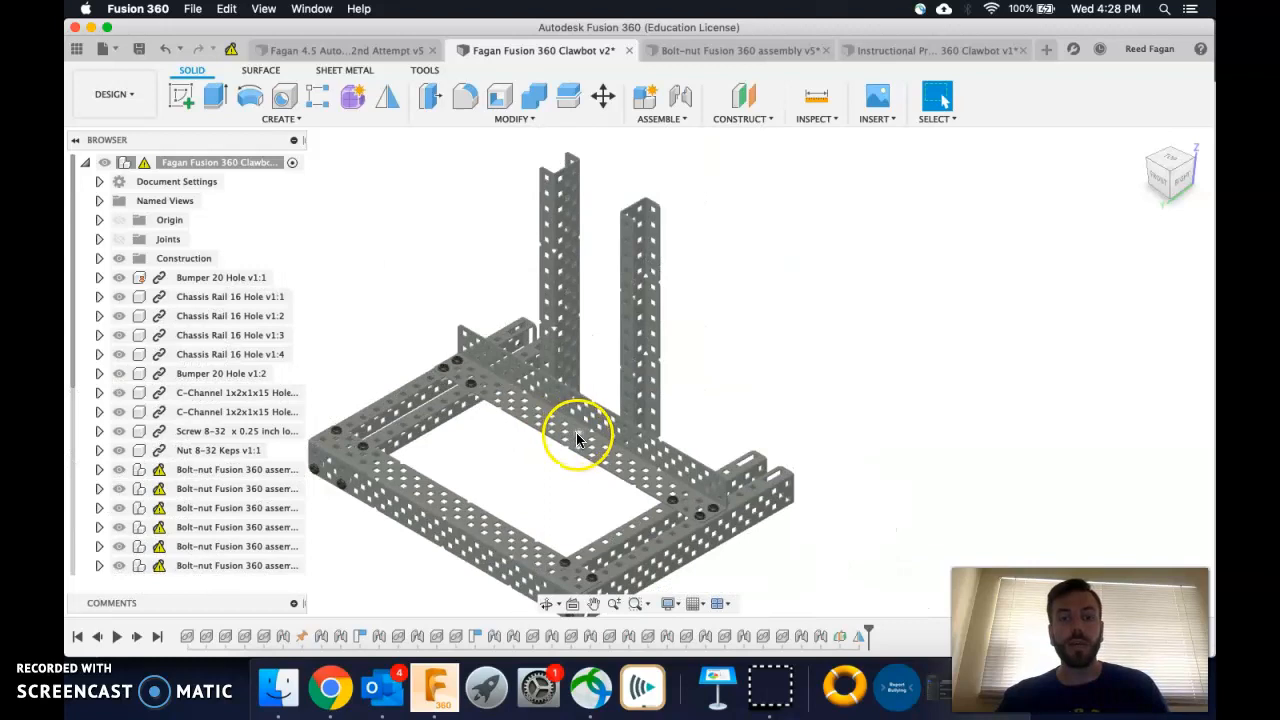